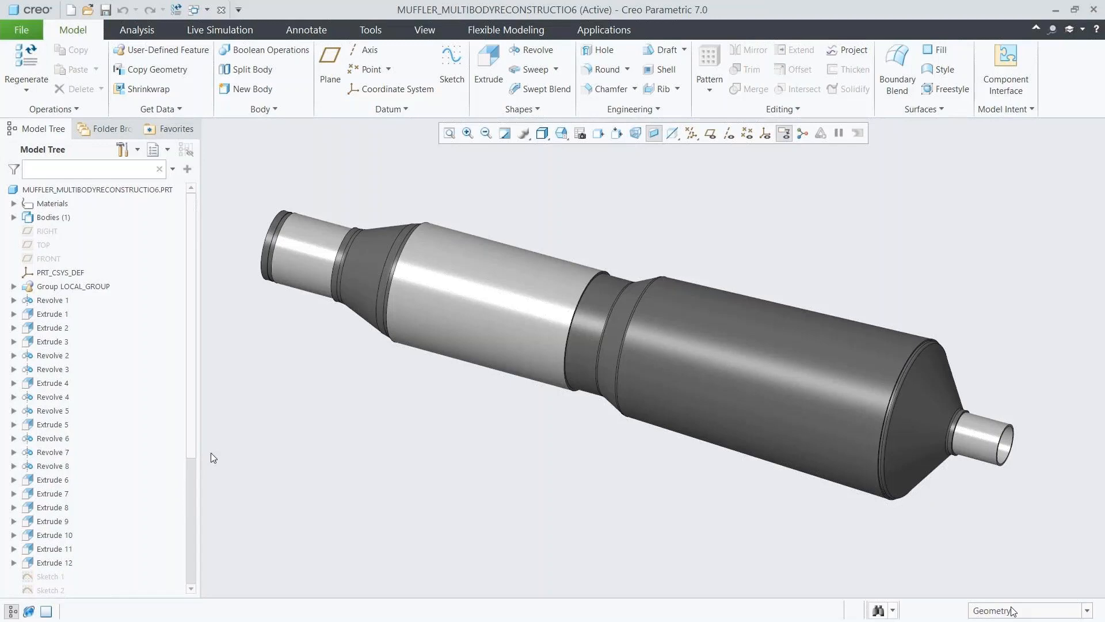
# Activate the XSEC0003 cross-section to expose the muffler's interior and restore the saved 00_START orientation
pyautogui.moveTo(191, 452); pyautogui.dragTo(200, 588)
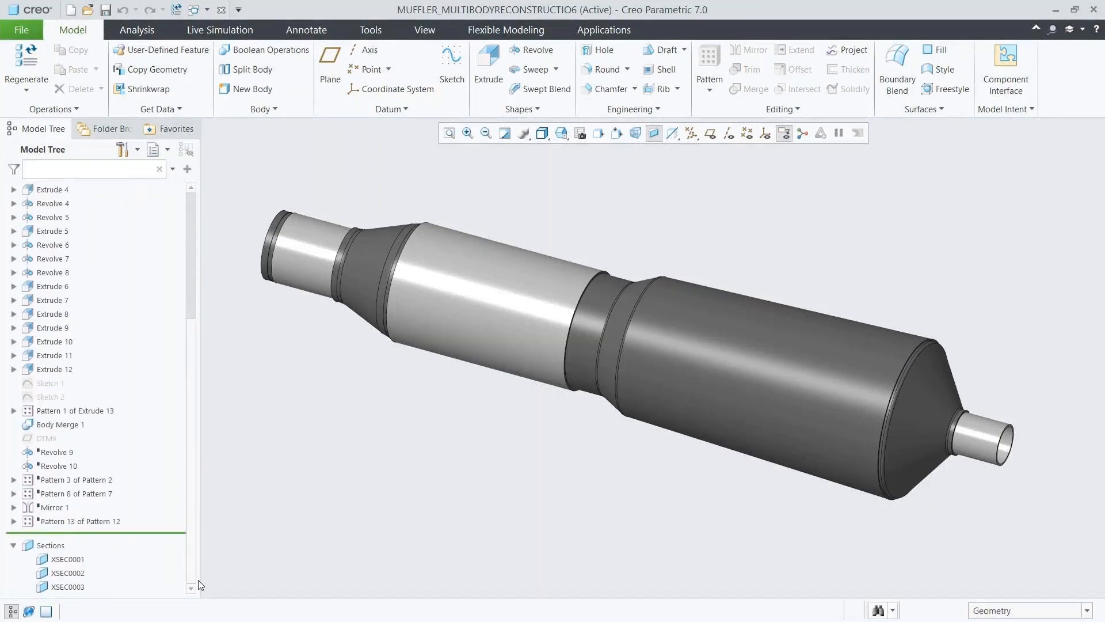
pyautogui.click(68, 586)
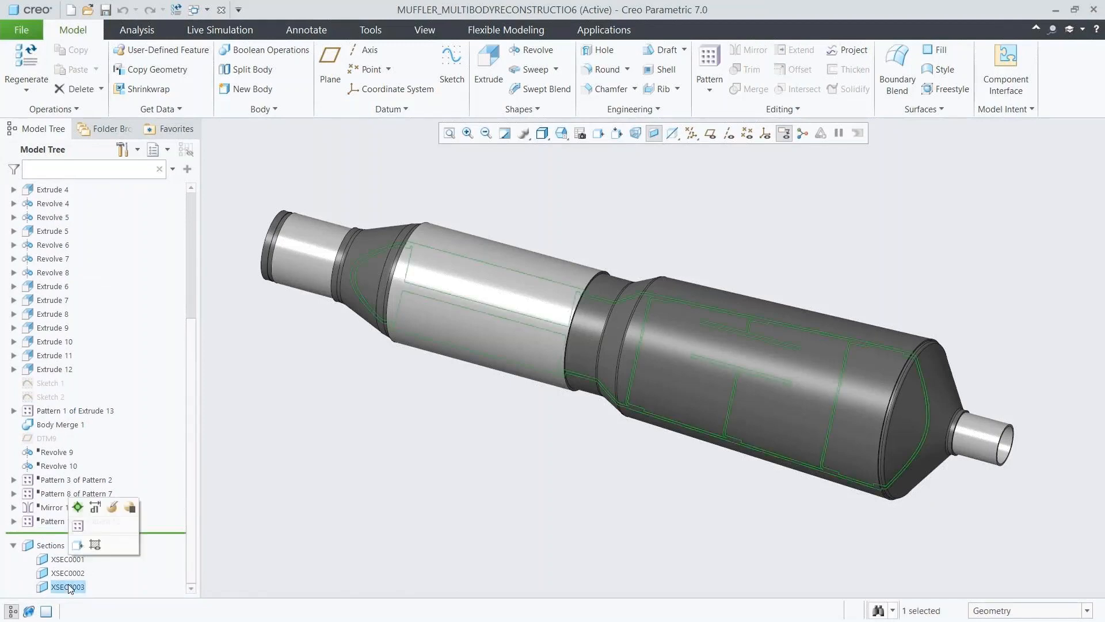
pyautogui.click(79, 509)
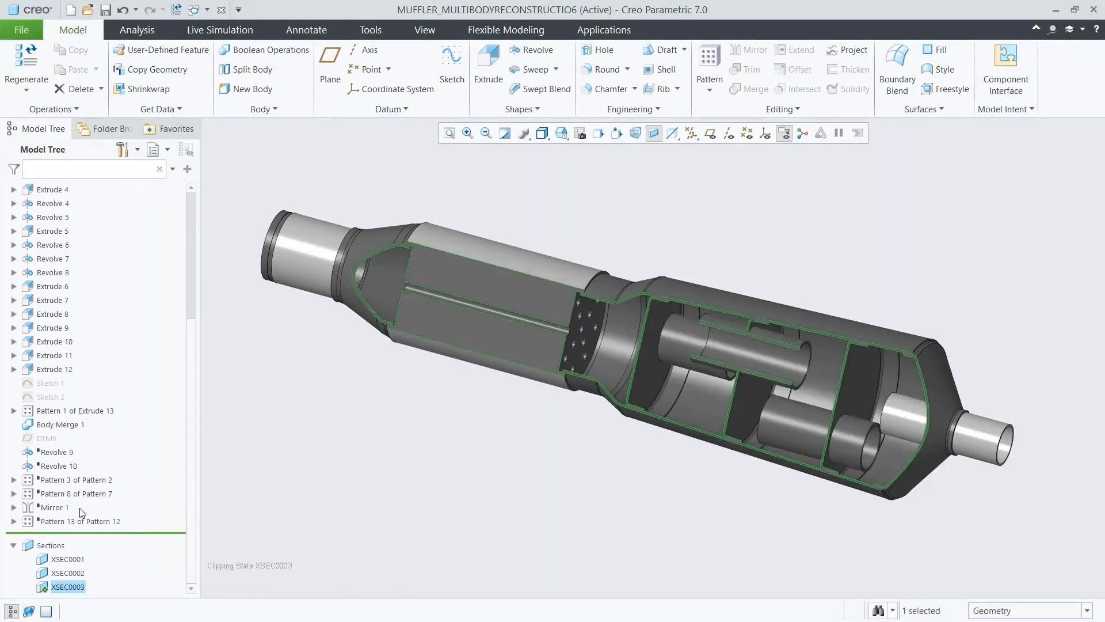
pyautogui.click(334, 486)
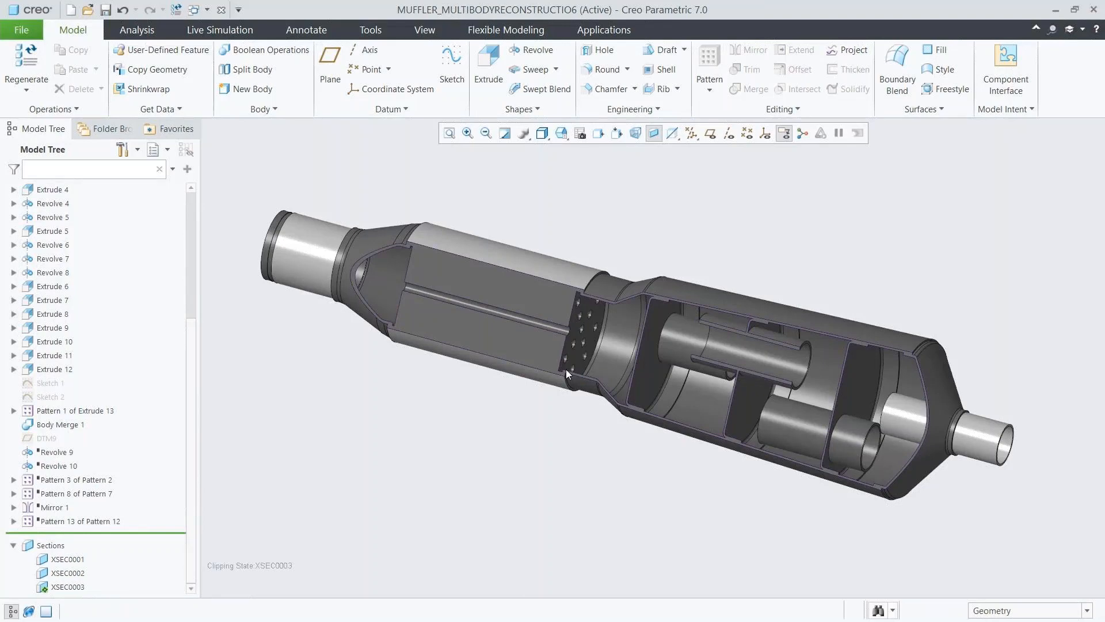
pyautogui.moveTo(578, 361)
pyautogui.mouseDown(button='middle')
pyautogui.moveTo(628, 342)
pyautogui.moveTo(619, 352)
pyautogui.mouseUp(button='middle')
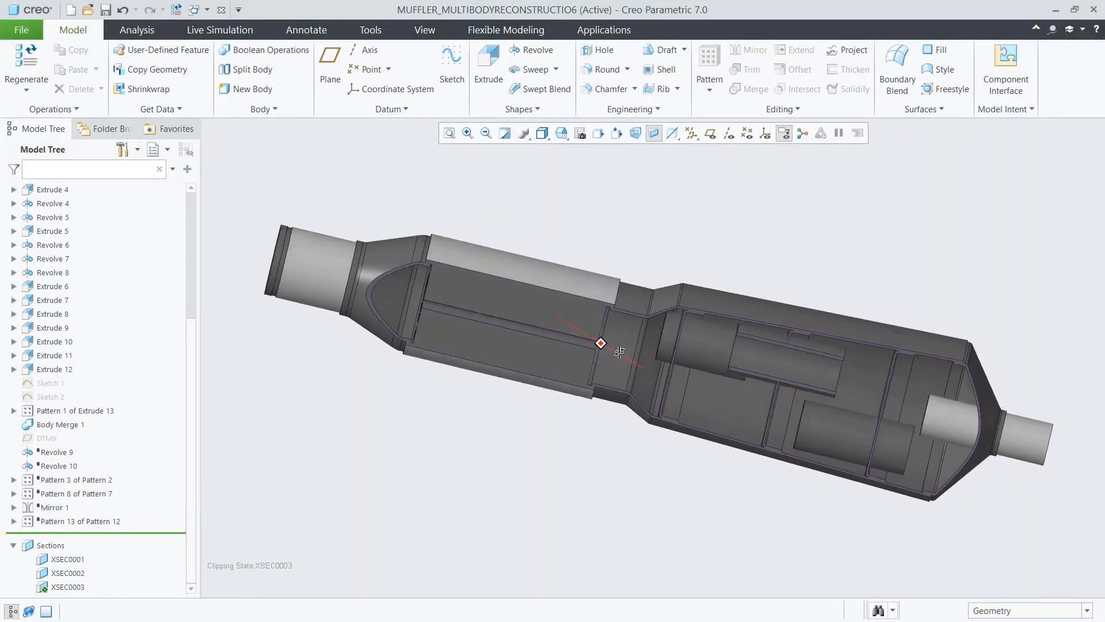
pyautogui.click(557, 136)
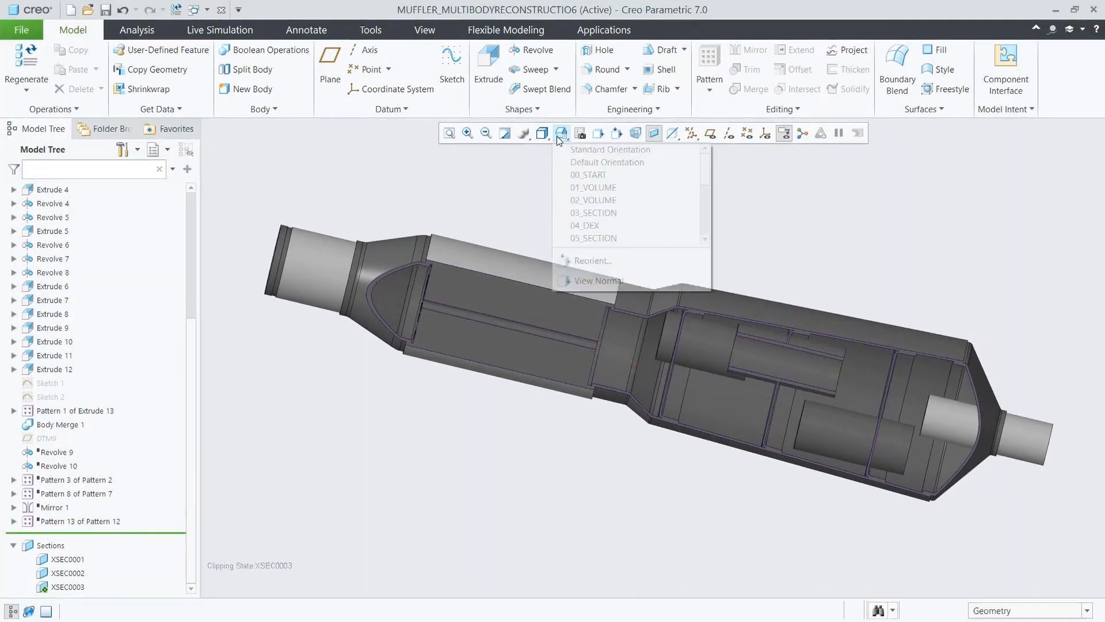
pyautogui.click(579, 174)
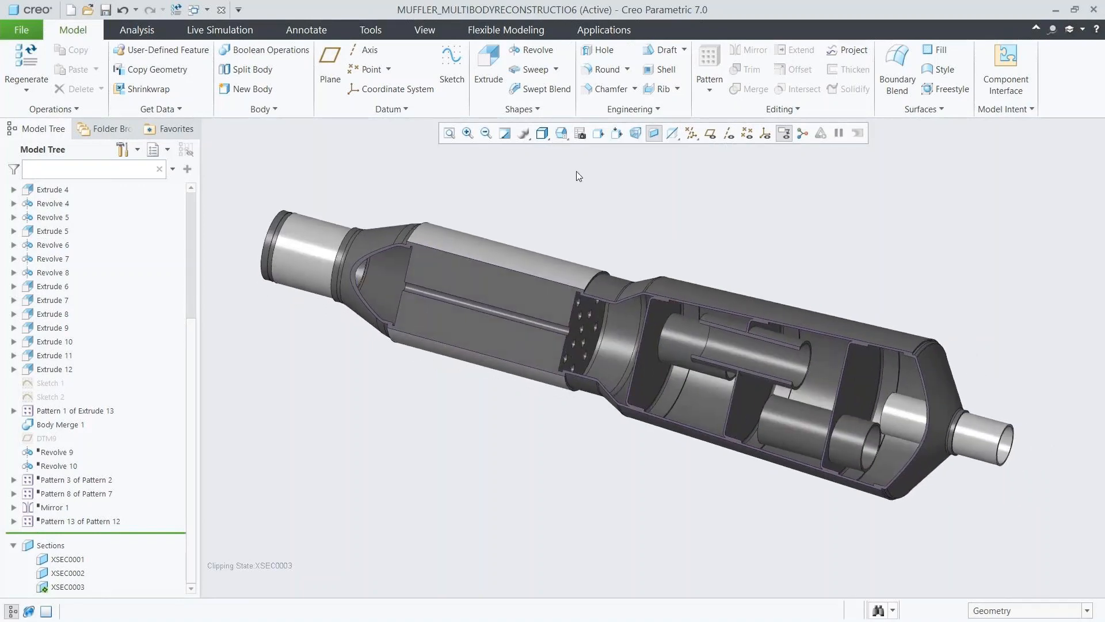
# Add a fluid simulation study to the model and expand its contents
pyautogui.click(232, 32)
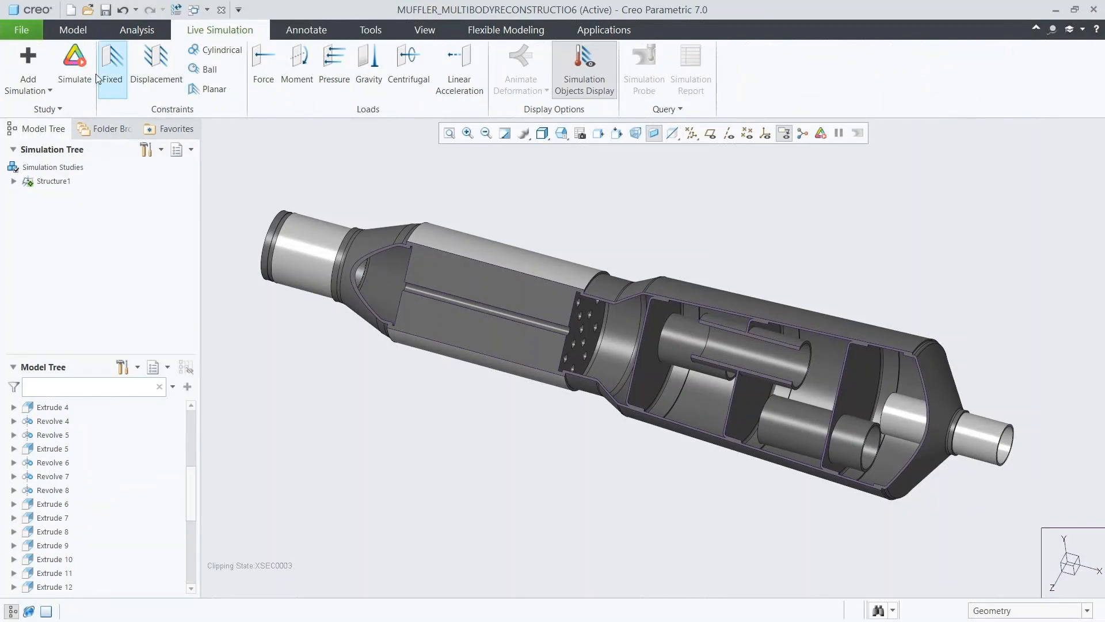
pyautogui.click(52, 91)
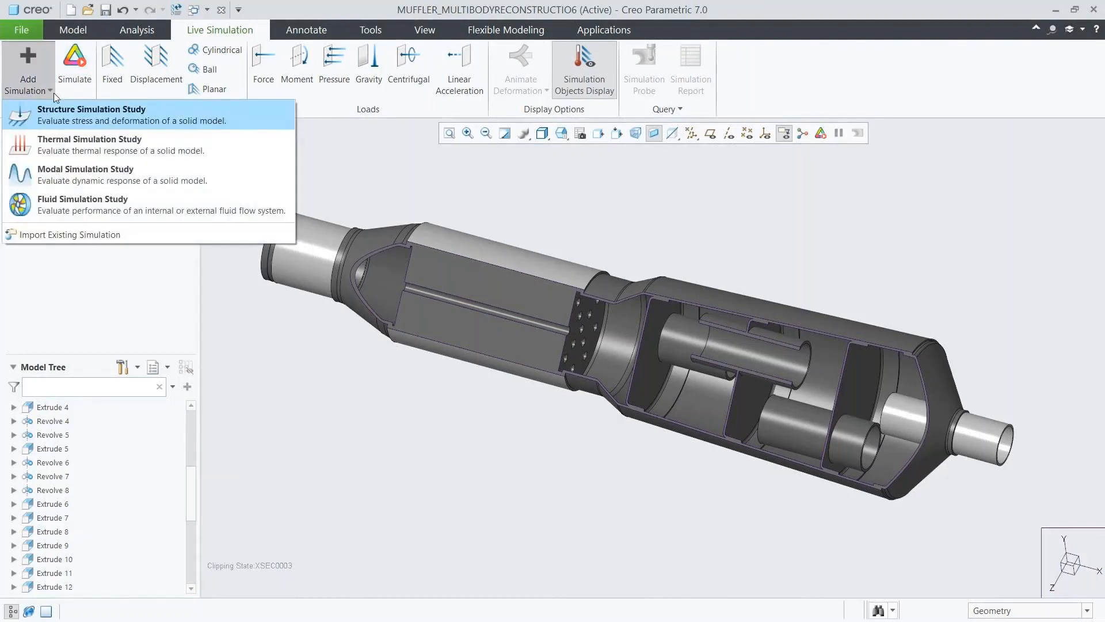
pyautogui.click(75, 200)
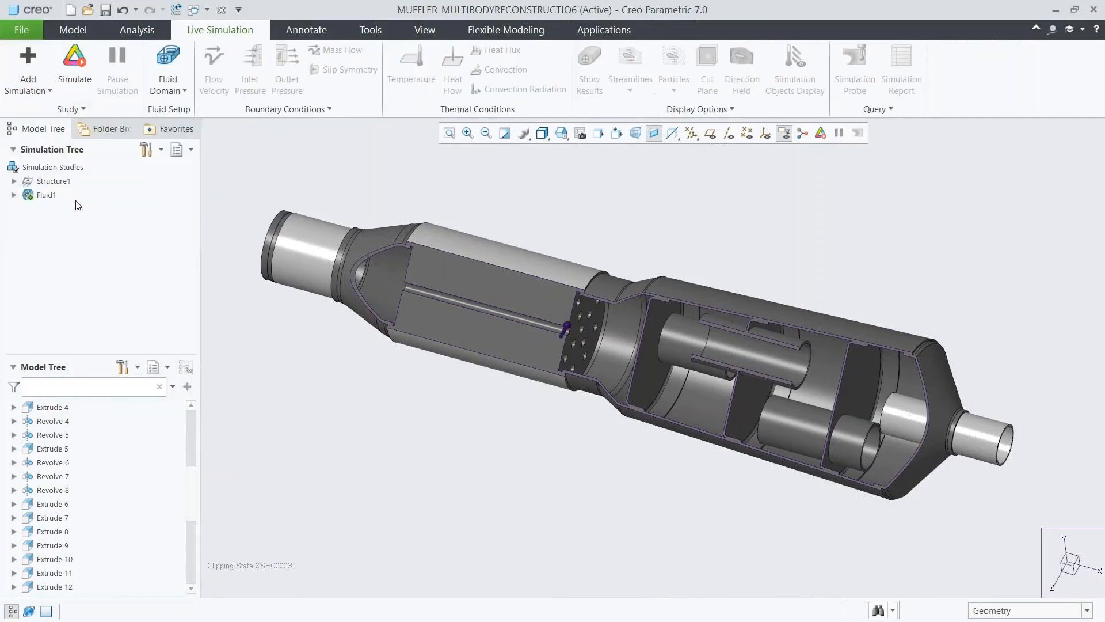
pyautogui.click(14, 195)
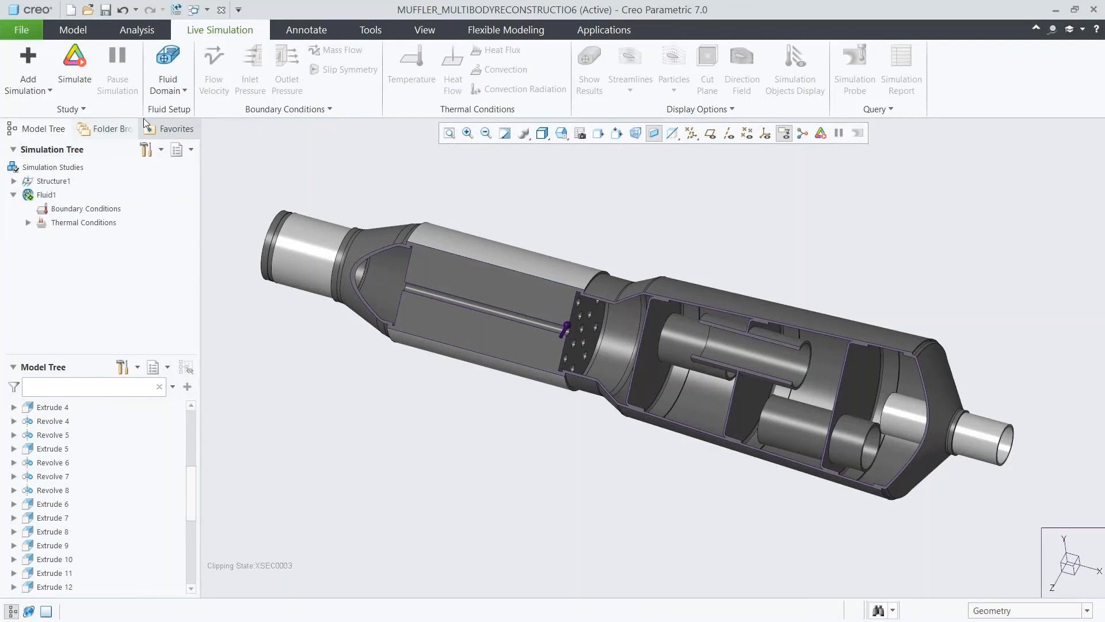
# Start an internal volume for the fluid domain and pick the inlet pipe's annular end face as bounding surface
pyautogui.click(181, 93)
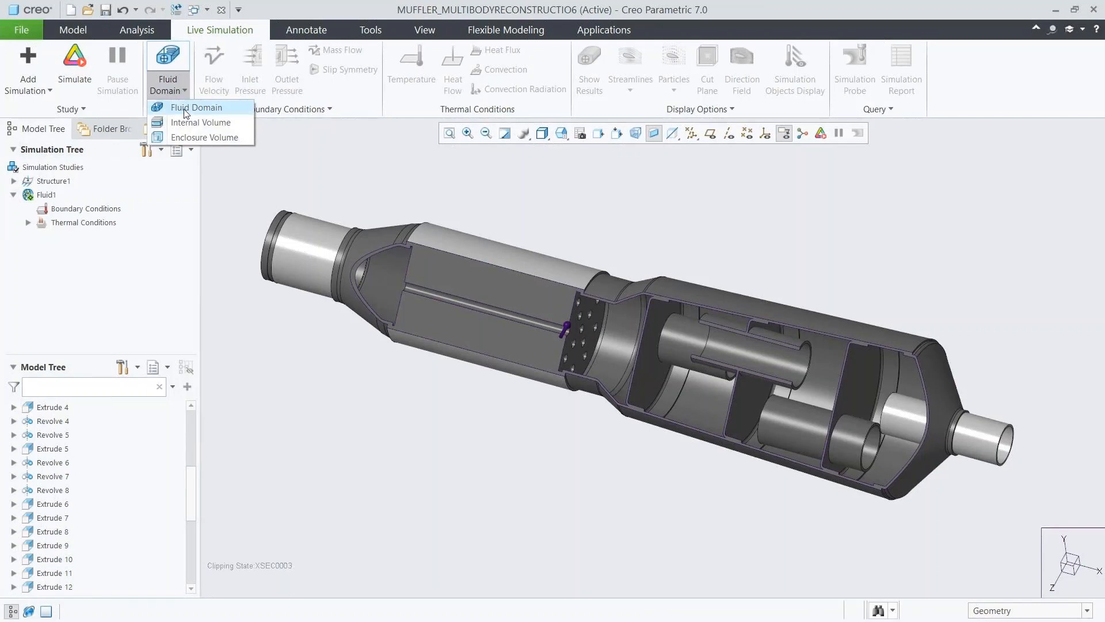
pyautogui.click(185, 122)
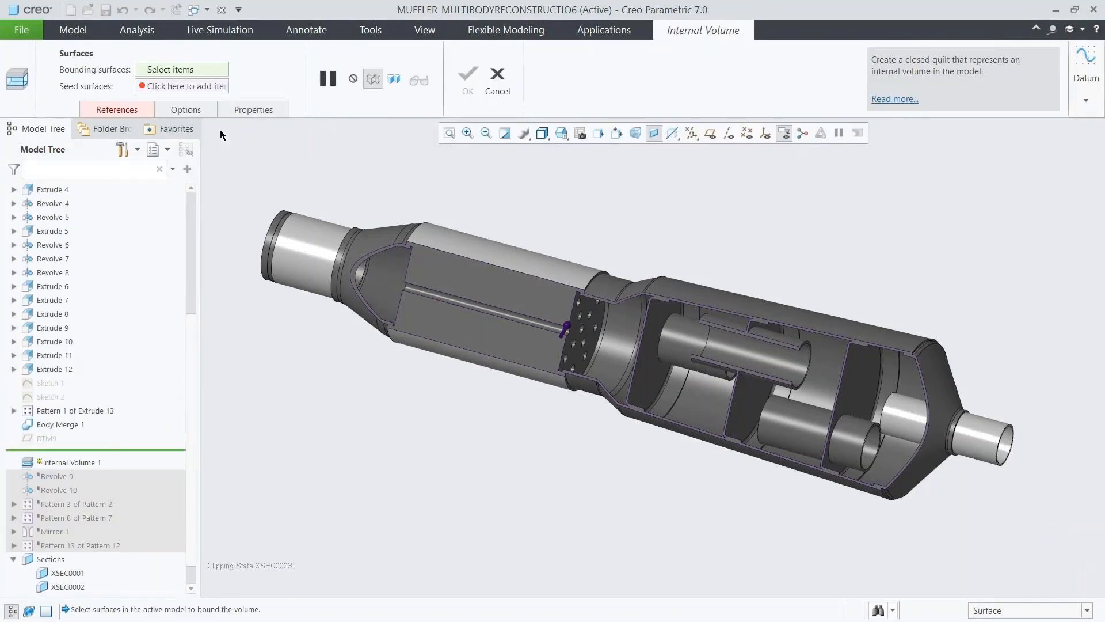
pyautogui.click(561, 133)
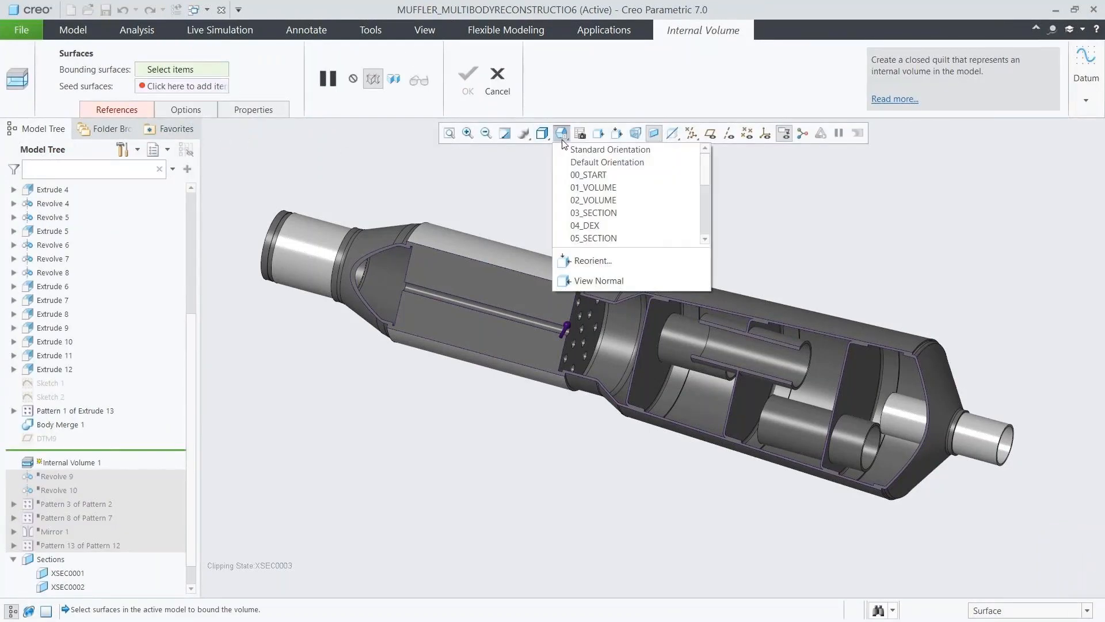
pyautogui.click(580, 187)
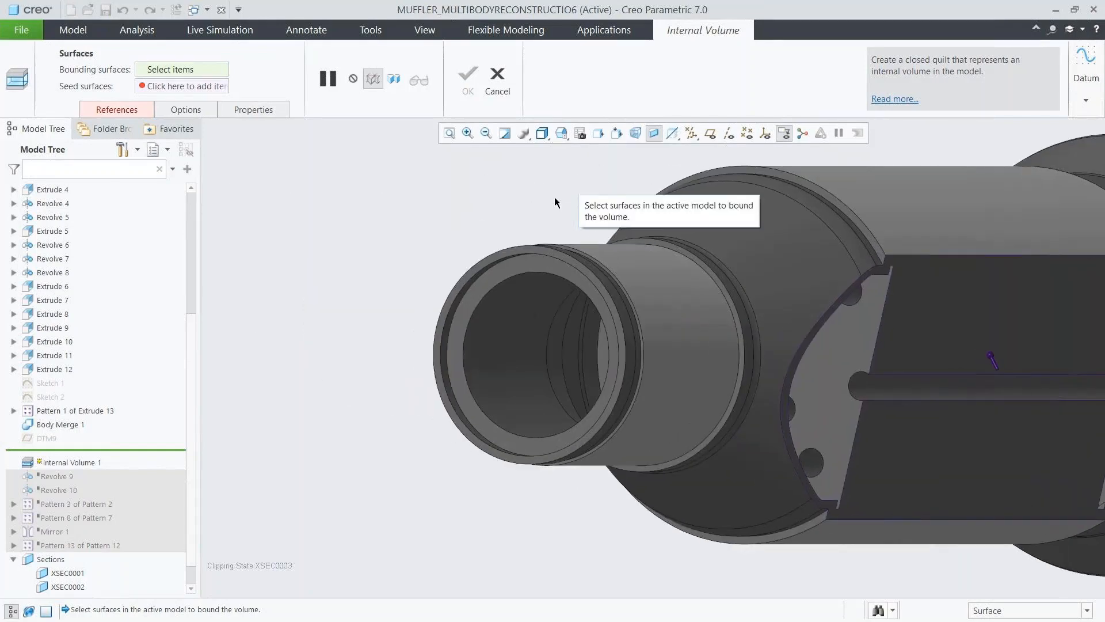
pyautogui.click(507, 253)
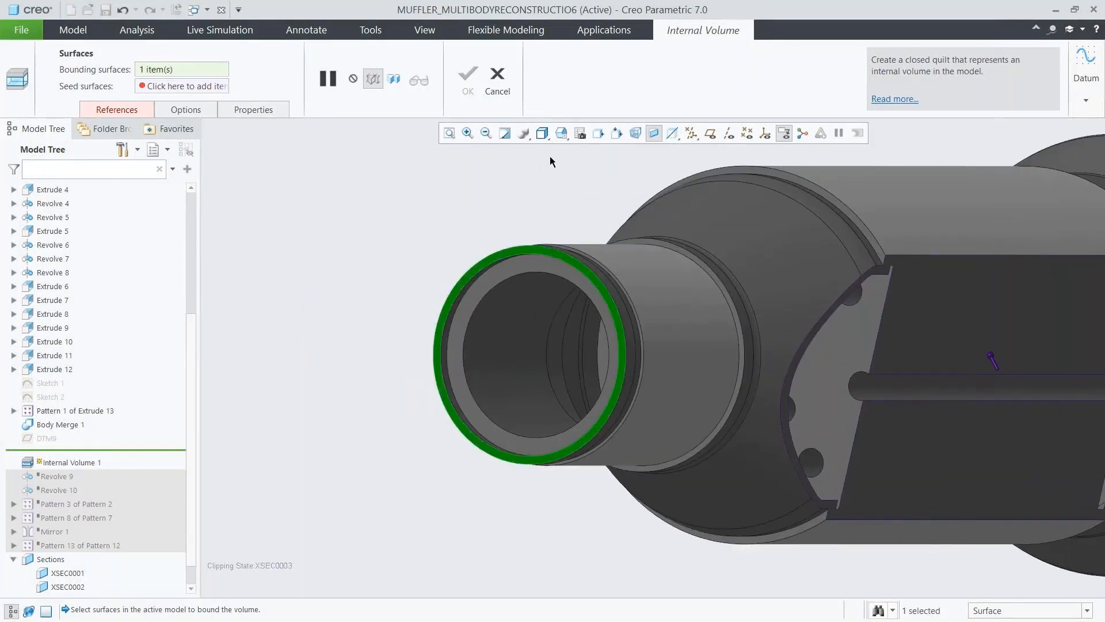
# Add the outlet pipe's annular end face as the second bounding surface and complete the internal volume
pyautogui.click(561, 133)
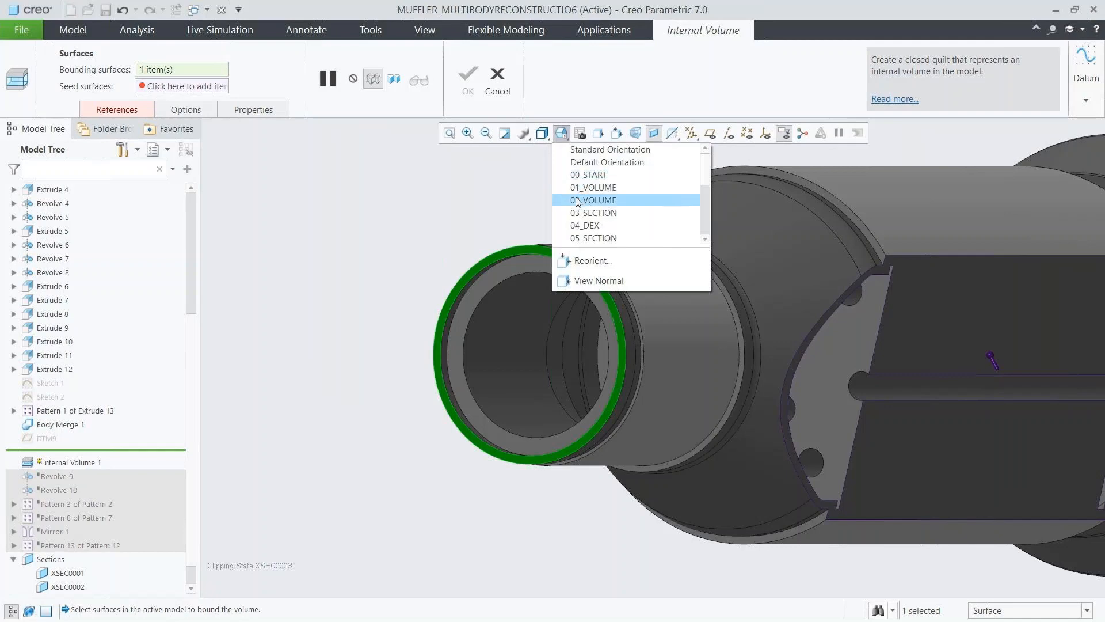
pyautogui.click(575, 197)
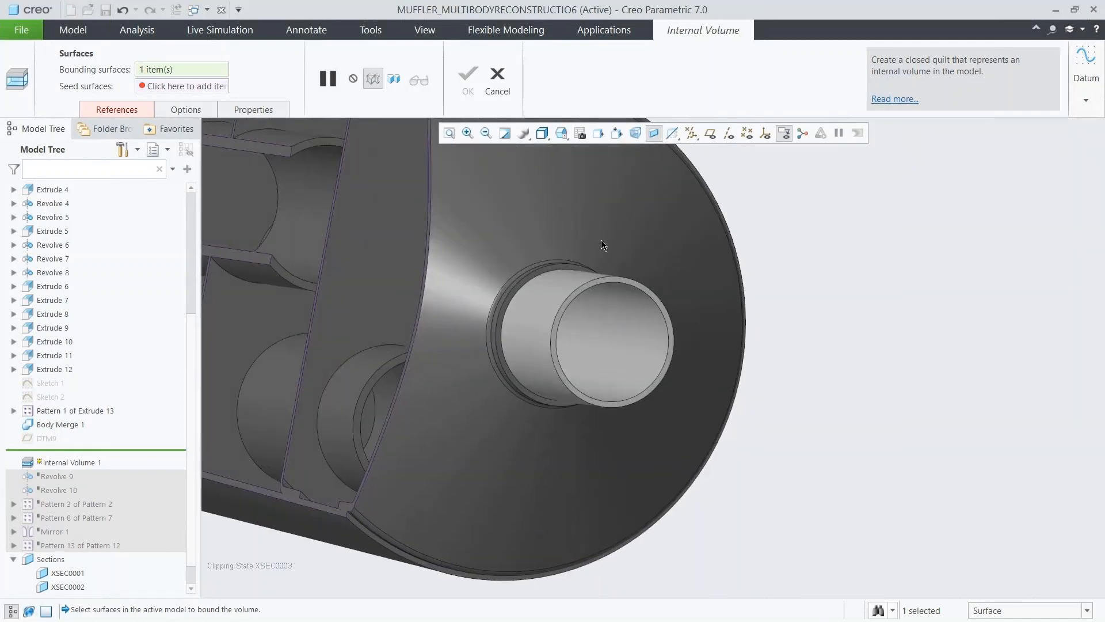
pyautogui.click(619, 279)
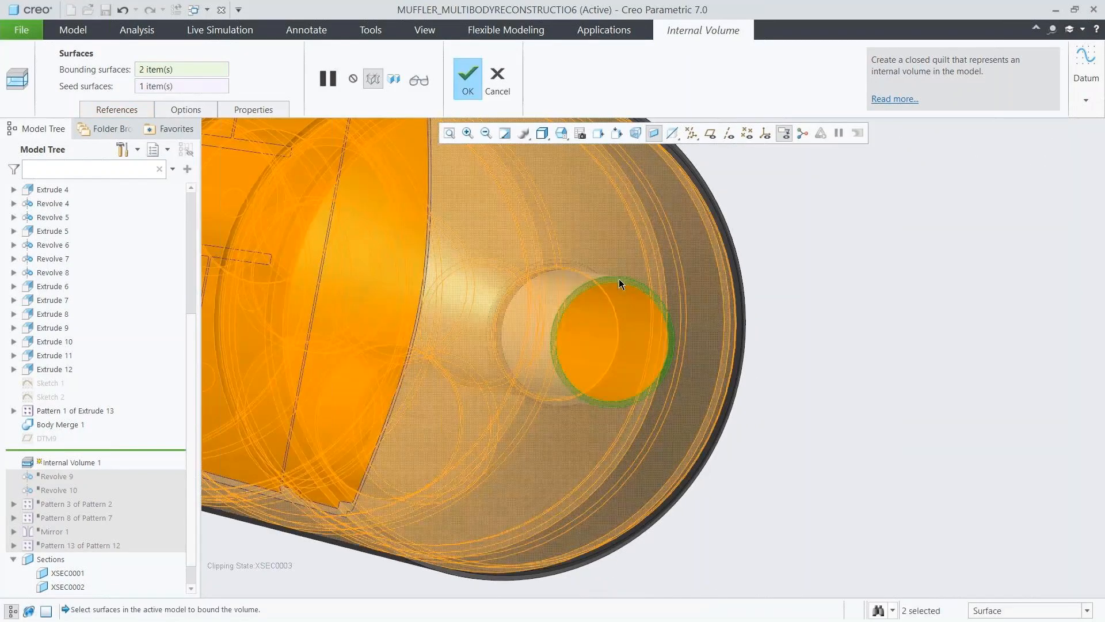
pyautogui.click(562, 134)
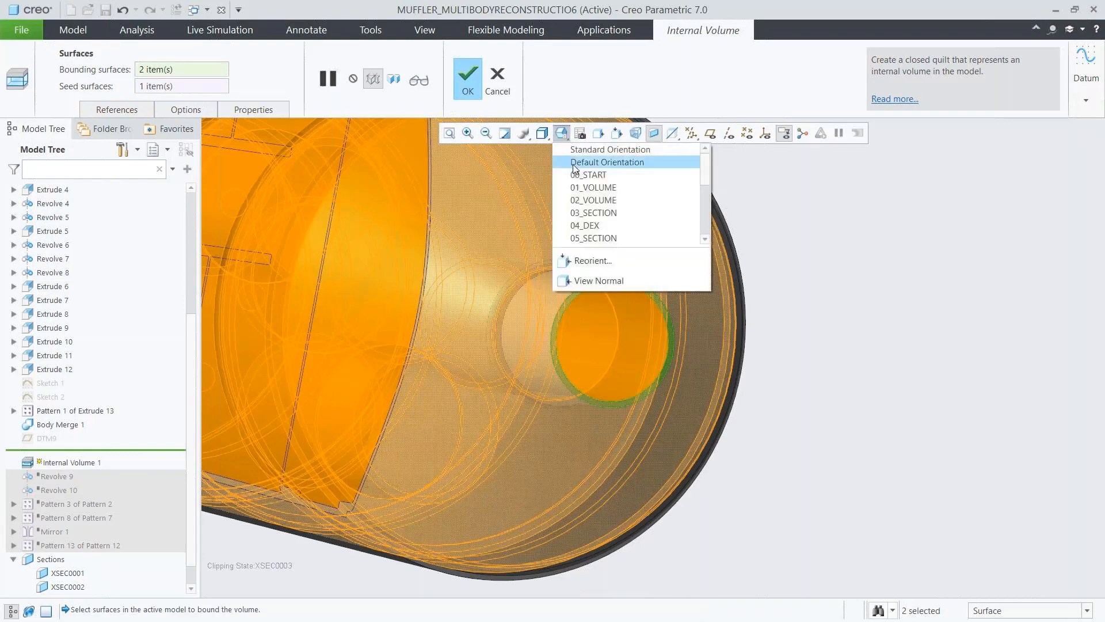
pyautogui.click(576, 175)
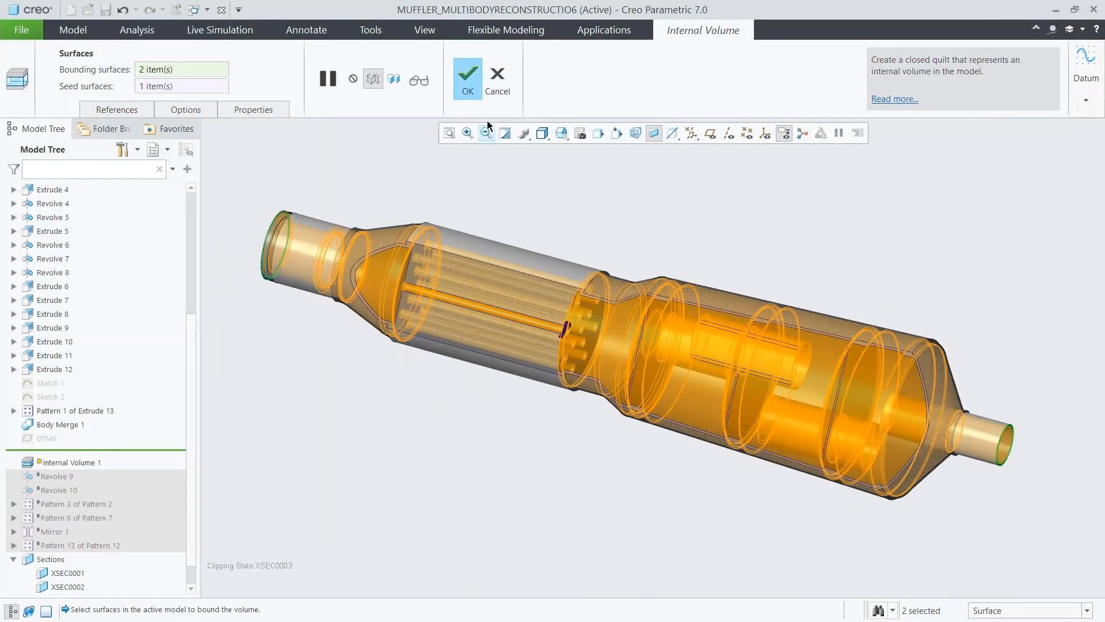
pyautogui.click(469, 91)
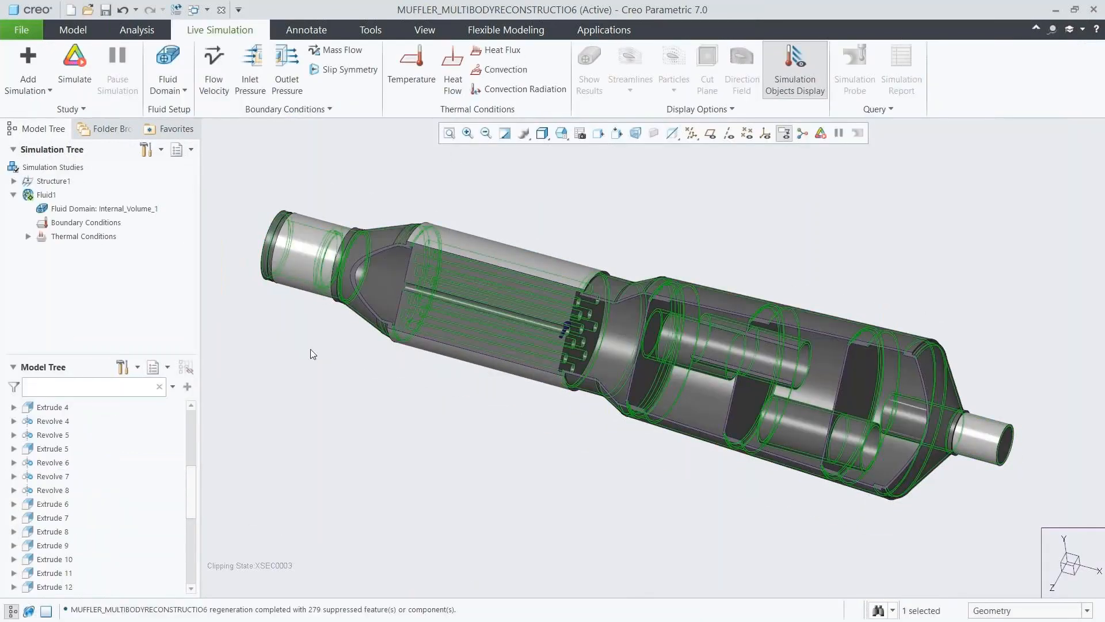
pyautogui.scroll(-2, 191, 513)
pyautogui.scroll(-4, 115, 523)
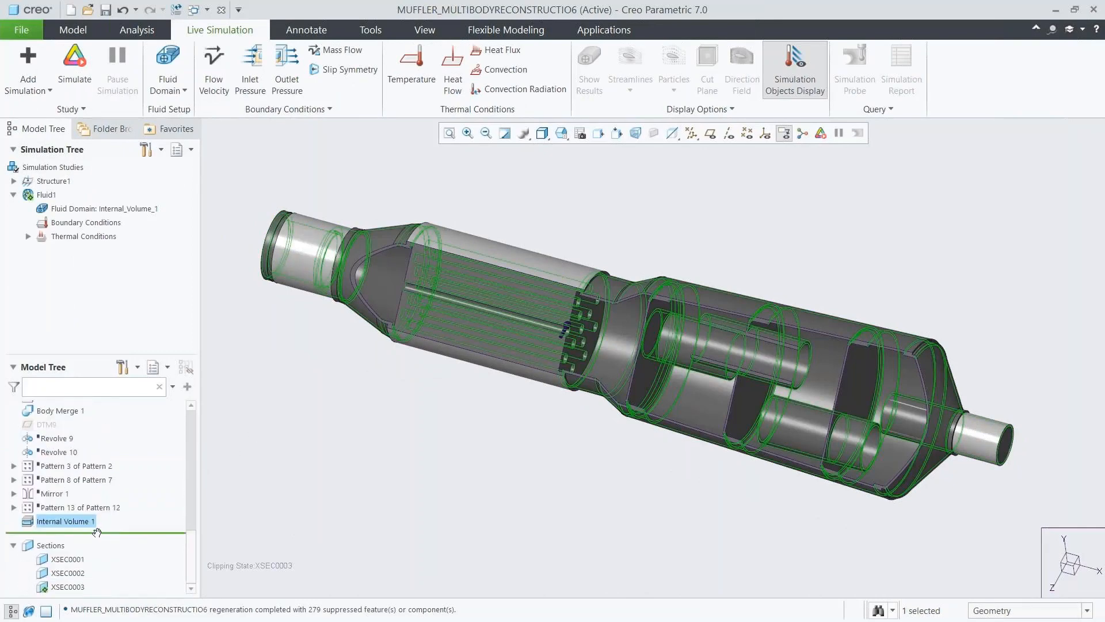
pyautogui.click(214, 475)
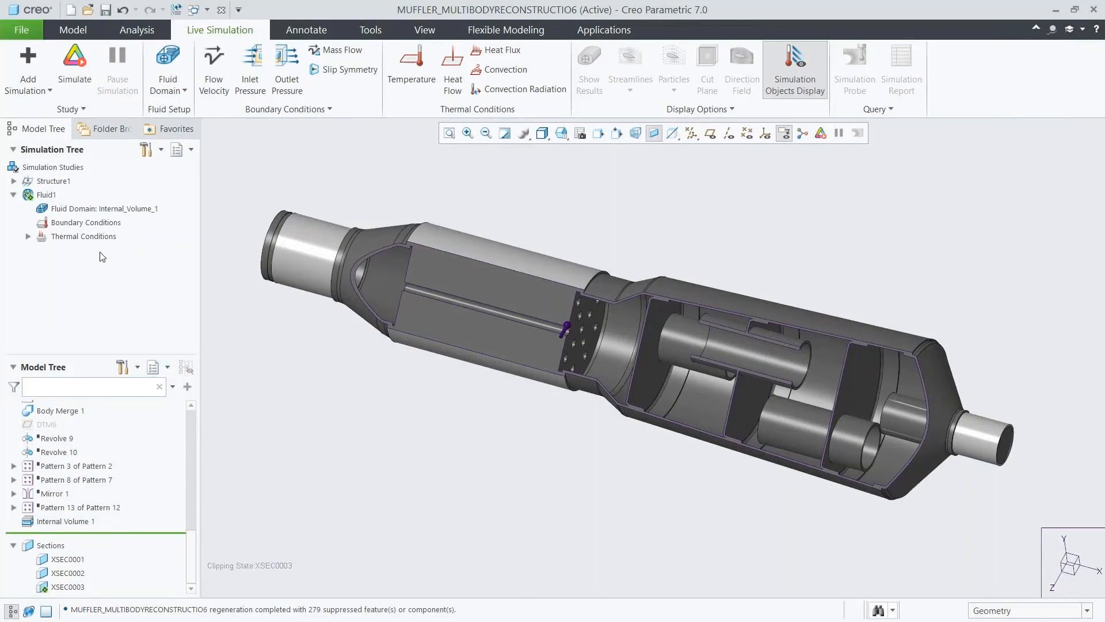
# Assign the carbon_dioxide library material to the internal volume fluid domain, overriding the copy already in the model
pyautogui.rightClick(91, 209)
pyautogui.click(105, 214)
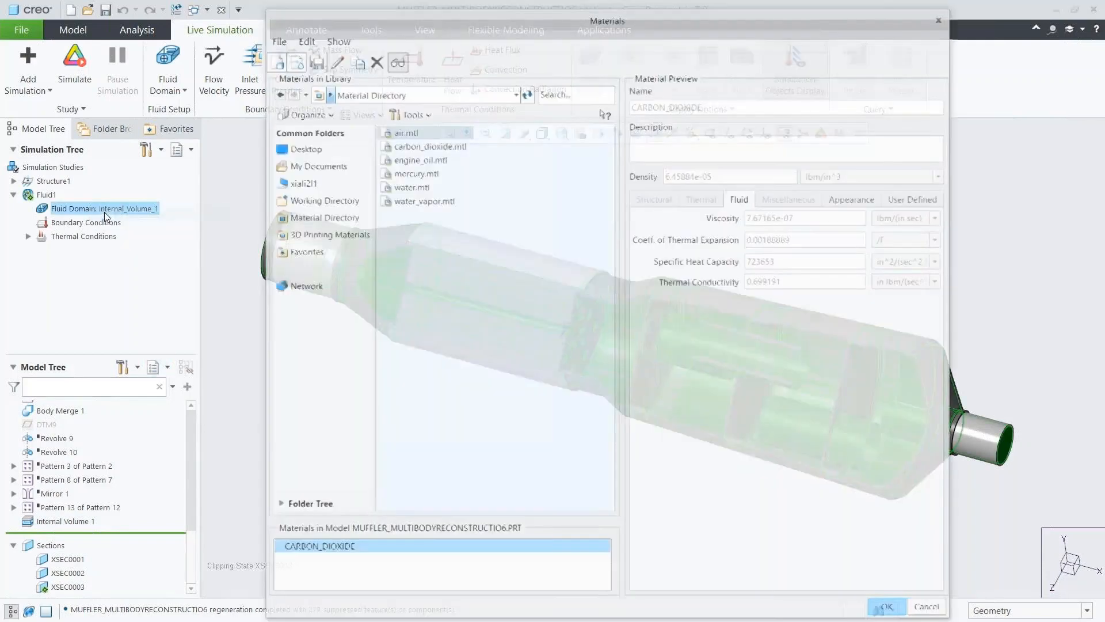
pyautogui.click(407, 147)
pyautogui.doubleClick(408, 147)
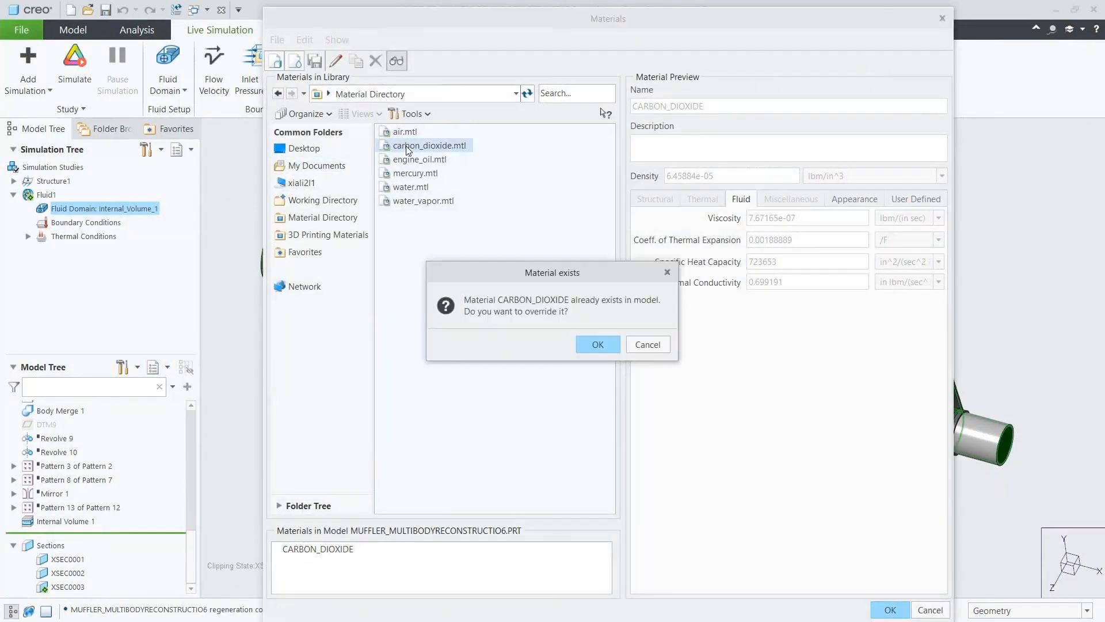
pyautogui.click(590, 344)
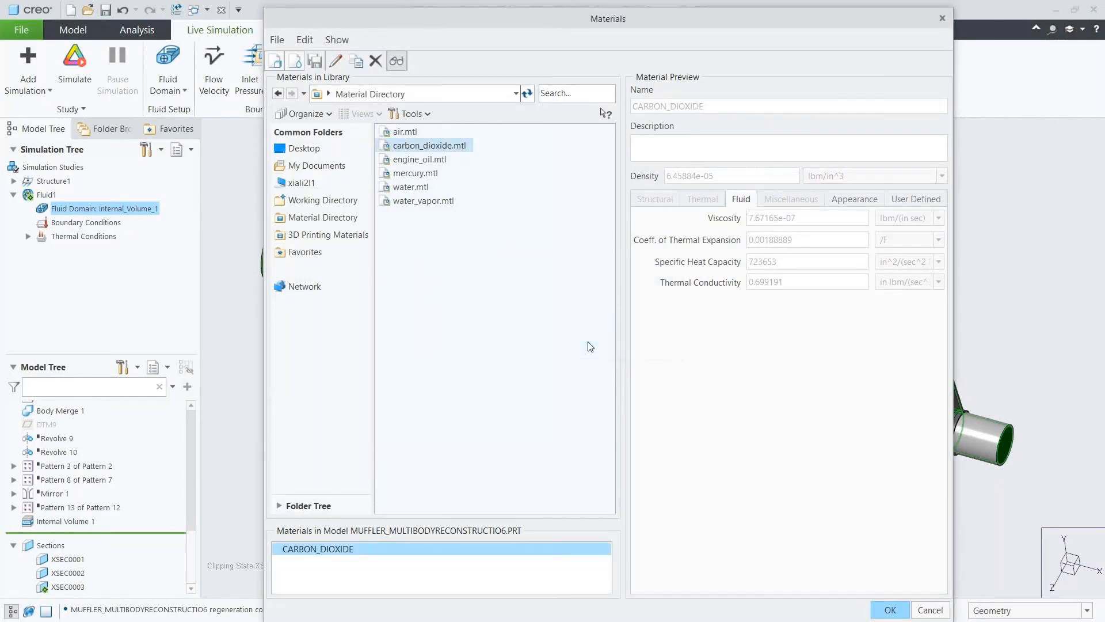
pyautogui.click(878, 612)
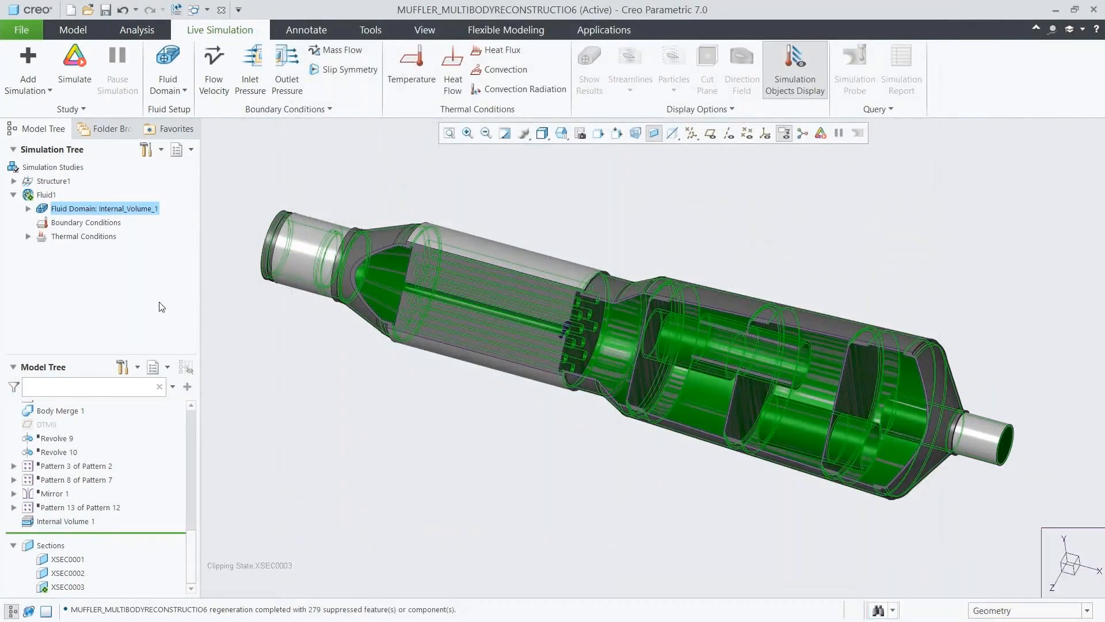
pyautogui.click(28, 209)
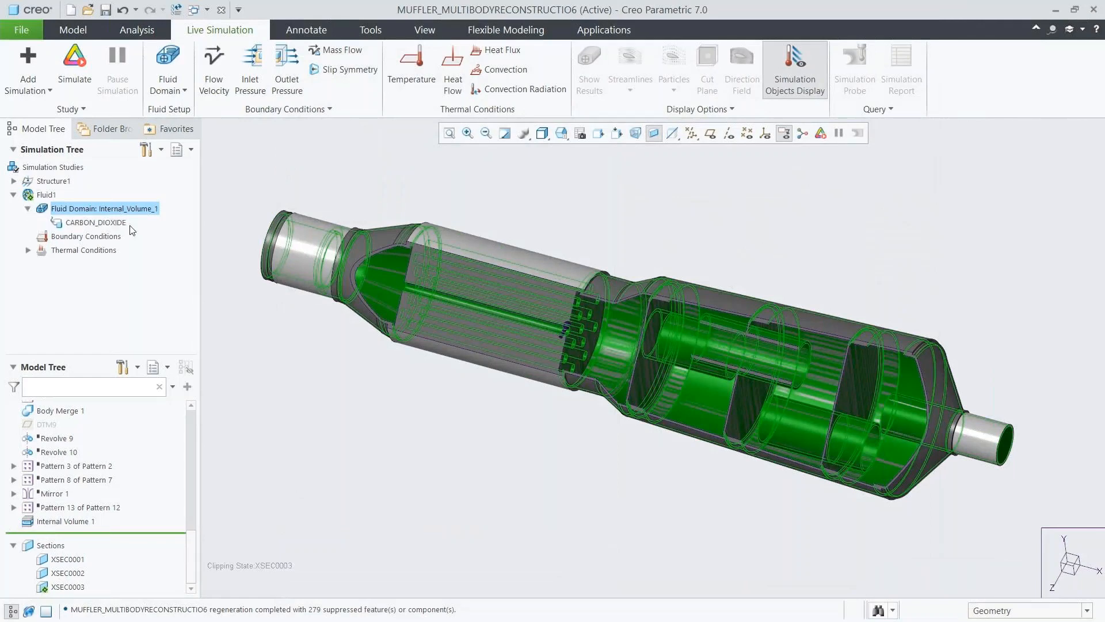
pyautogui.click(231, 213)
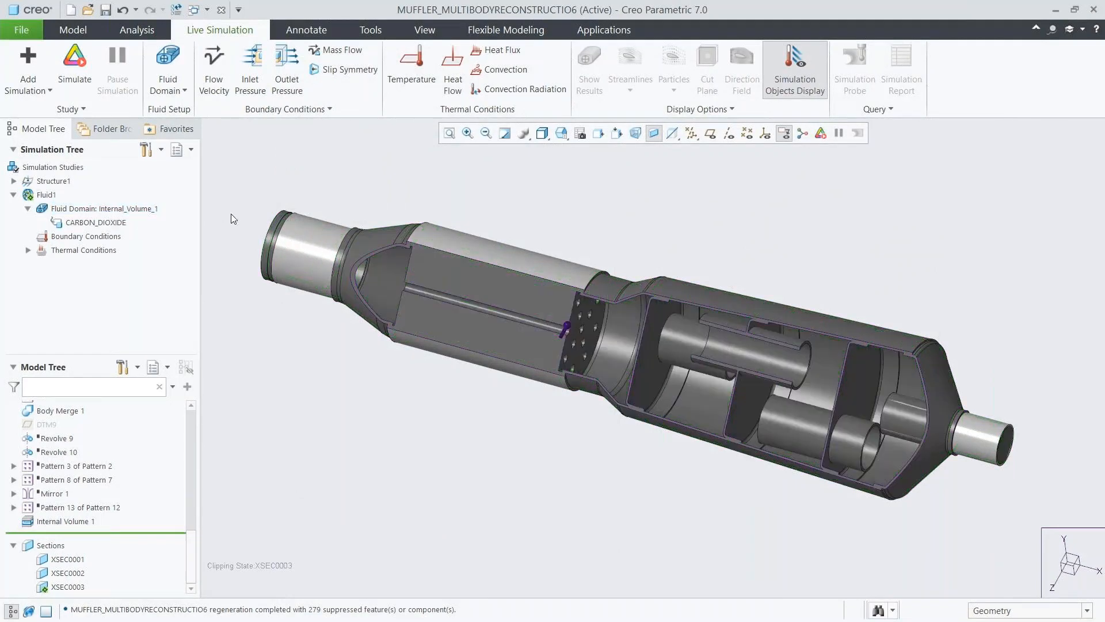
# Start a flow velocity condition on the fluid's circular inlet face and take its direction from that same face
pyautogui.click(214, 78)
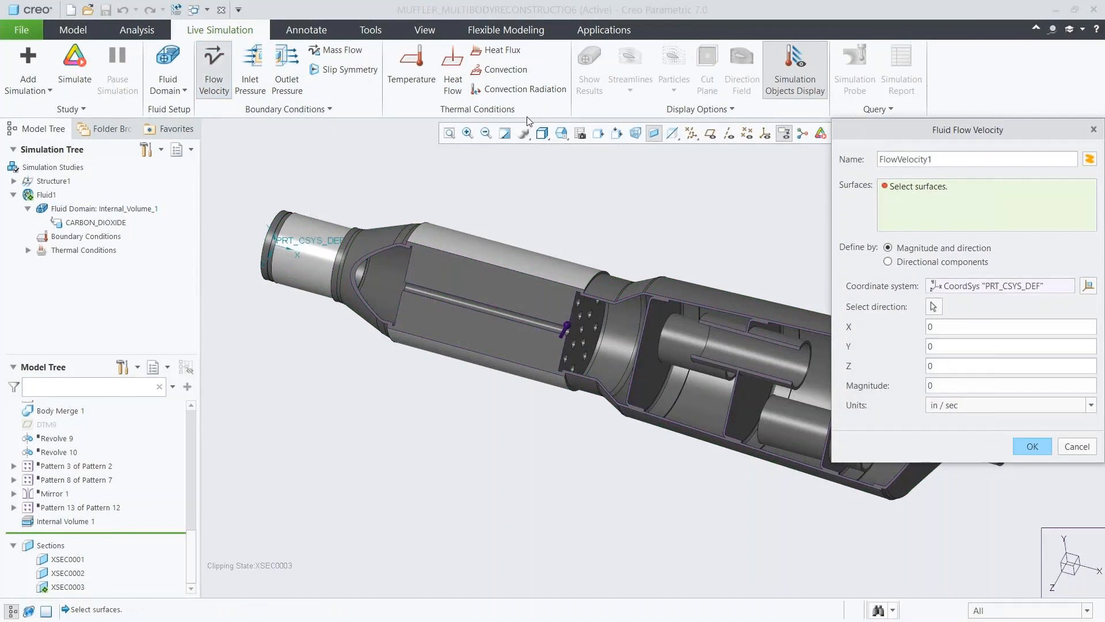
pyautogui.click(562, 134)
pyautogui.click(580, 188)
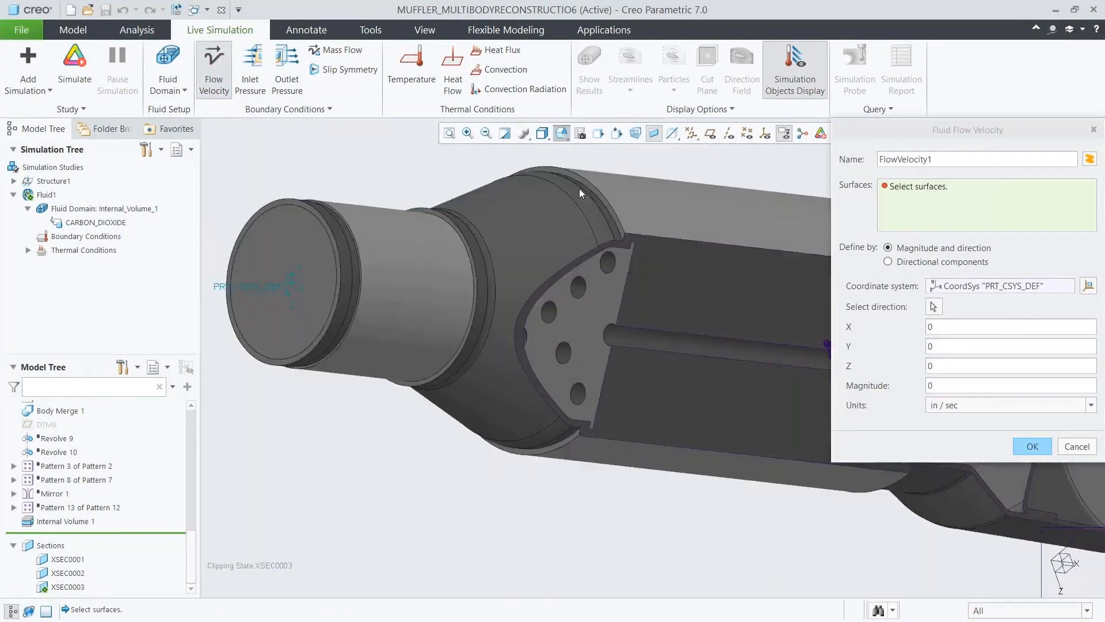
pyautogui.click(536, 298)
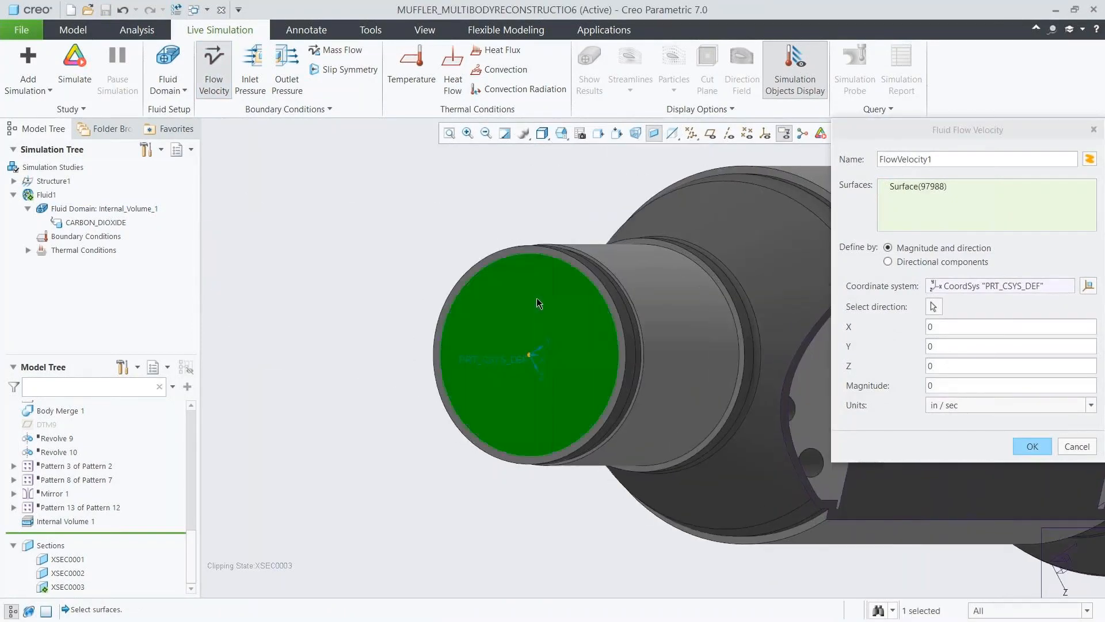
pyautogui.click(933, 307)
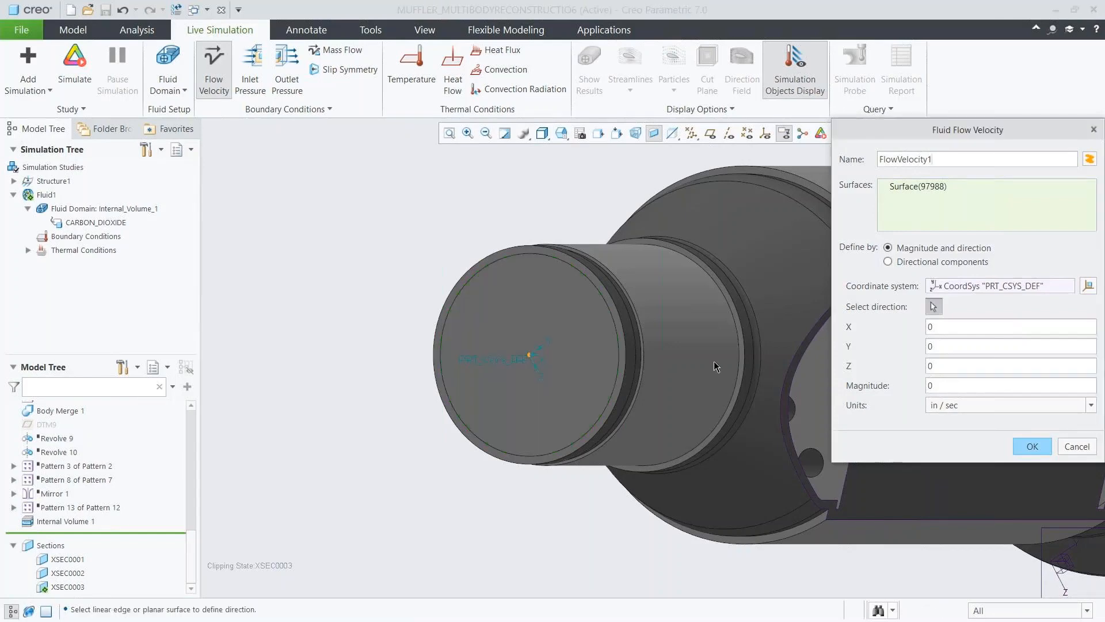
pyautogui.click(595, 364)
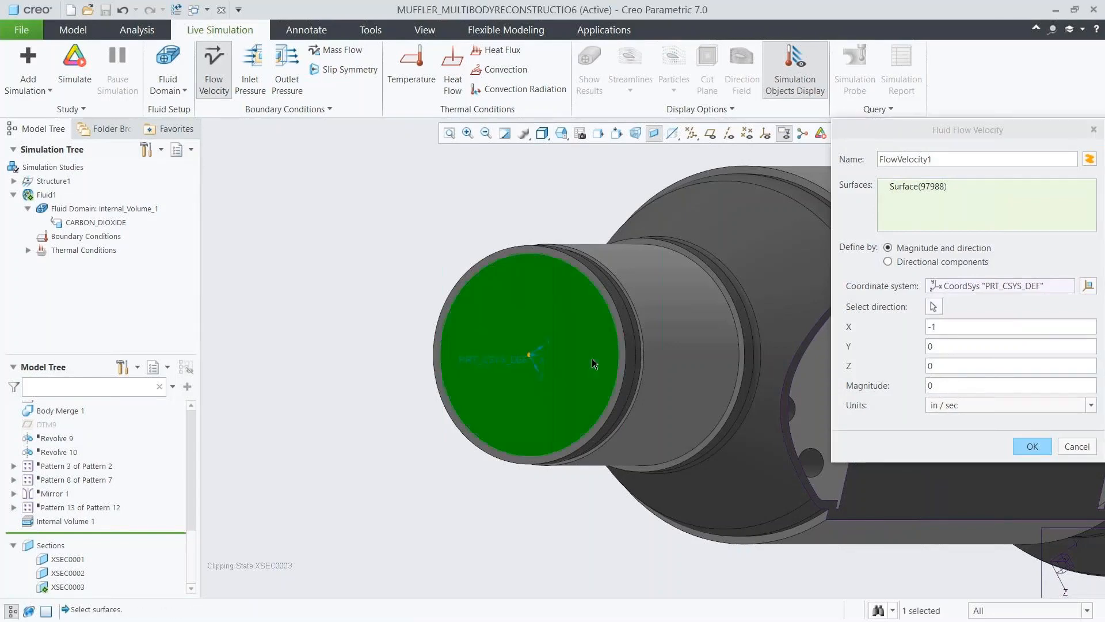
# Set the inlet flow velocity magnitude to -85 m/sec, complete the condition and expand the study's boundary conditions
pyautogui.click(935, 385)
pyautogui.write('-85')
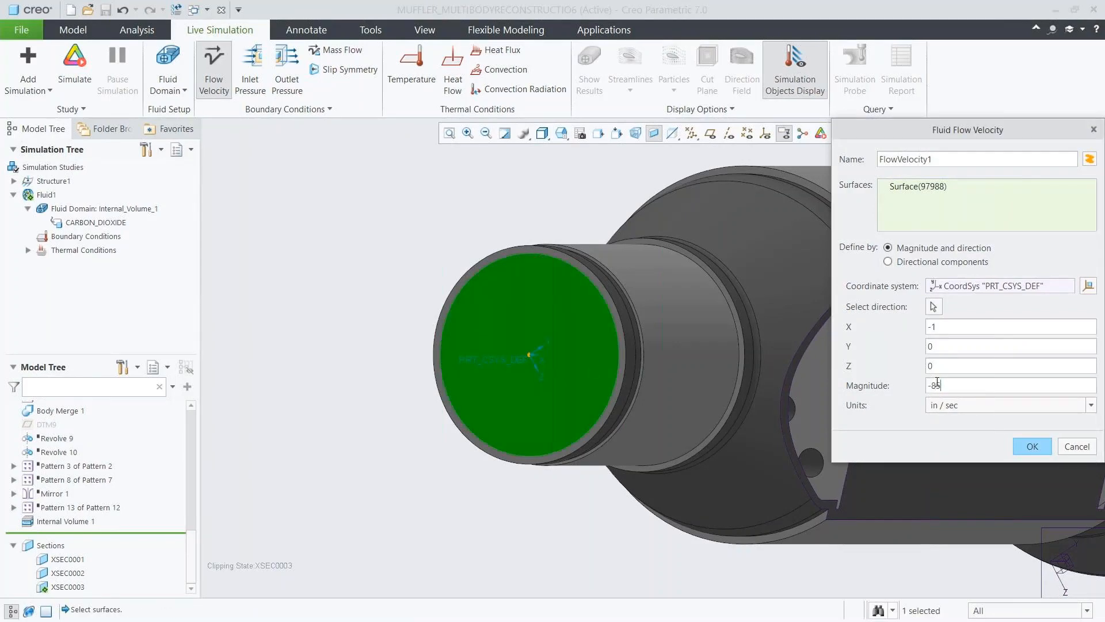
pyautogui.click(958, 406)
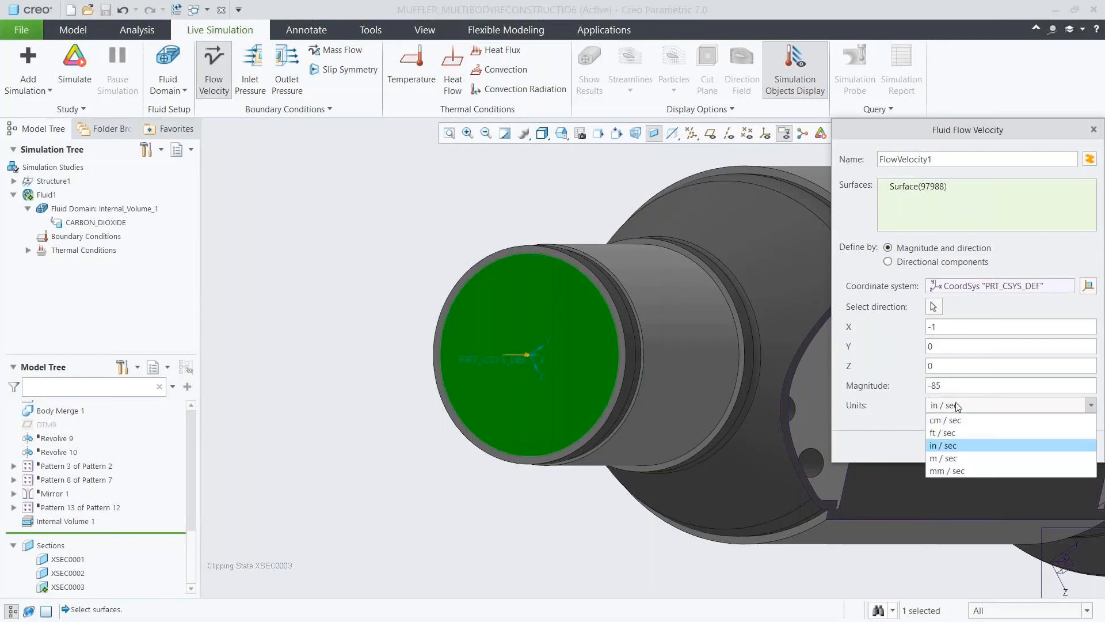
pyautogui.click(968, 459)
pyautogui.click(1031, 448)
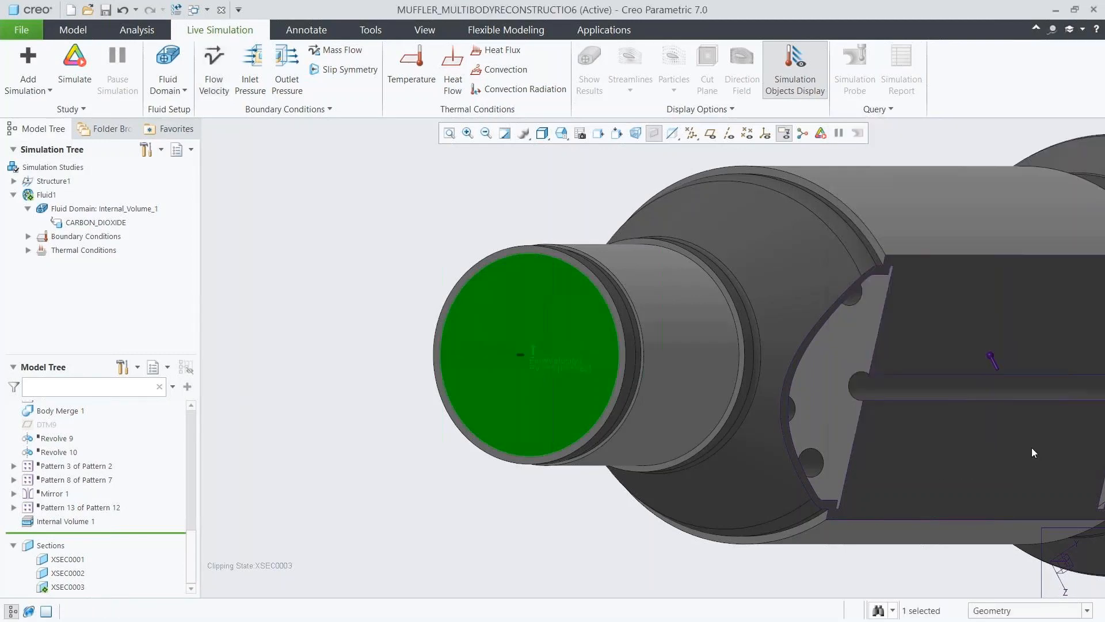
pyautogui.click(28, 237)
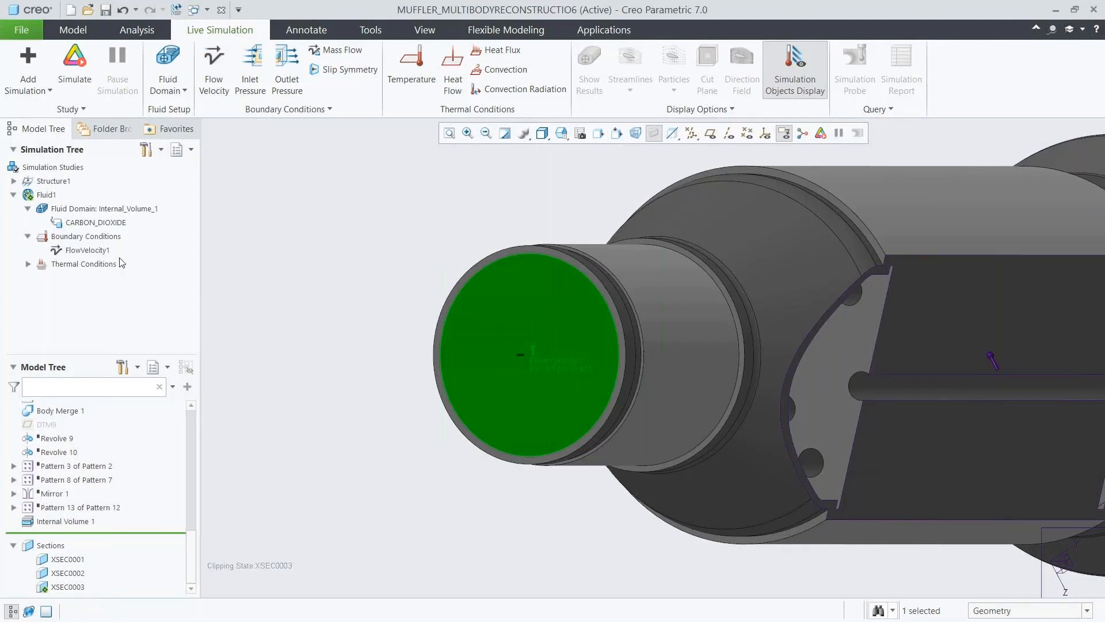
# Prescribe a temperature of 700 C on the fluid's inlet face and expand the study's thermal conditions
pyautogui.click(411, 63)
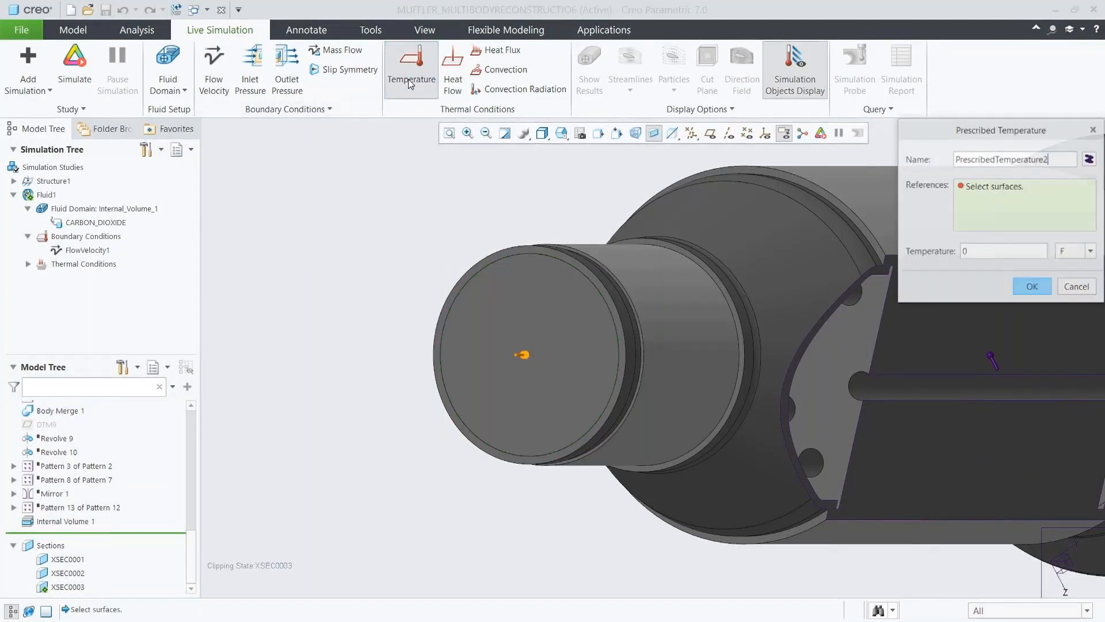
pyautogui.click(503, 281)
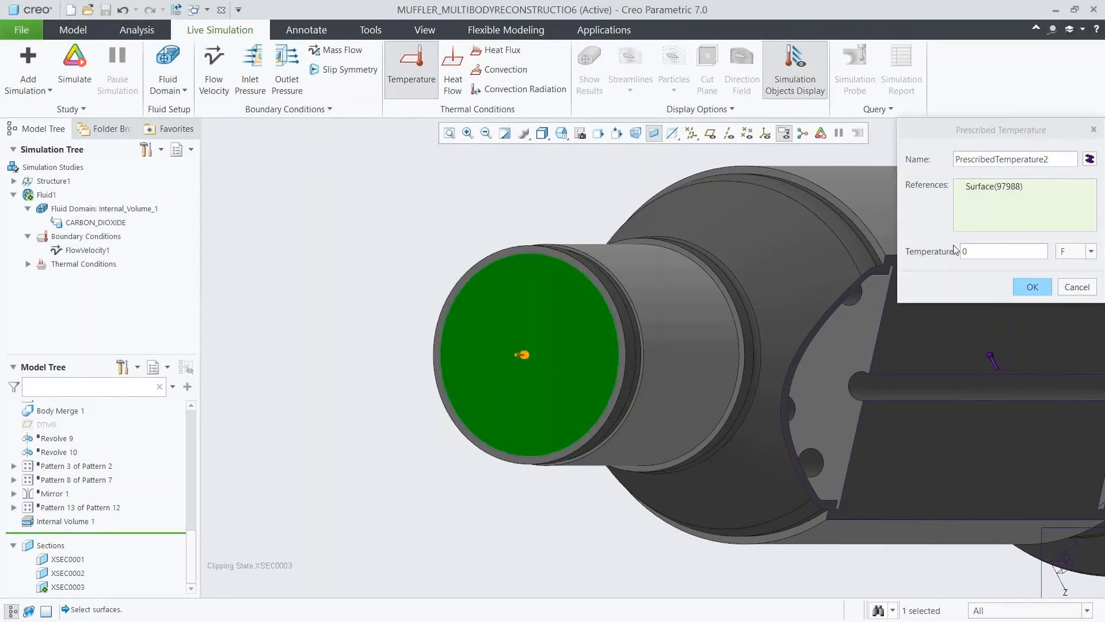
pyautogui.doubleClick(971, 249)
pyautogui.write('700')
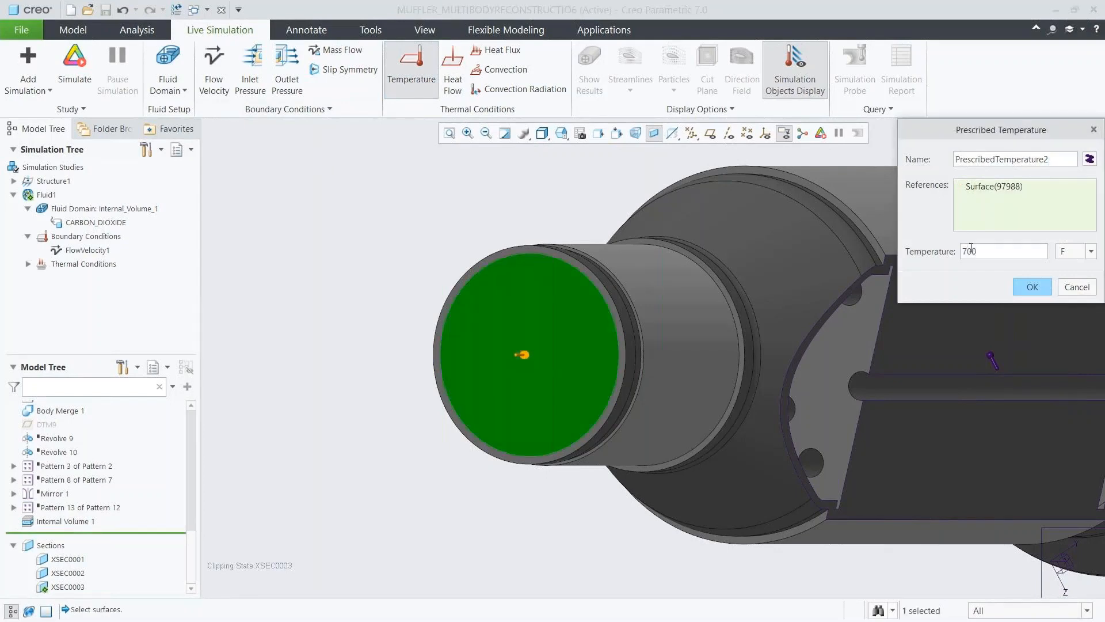
pyautogui.click(1069, 252)
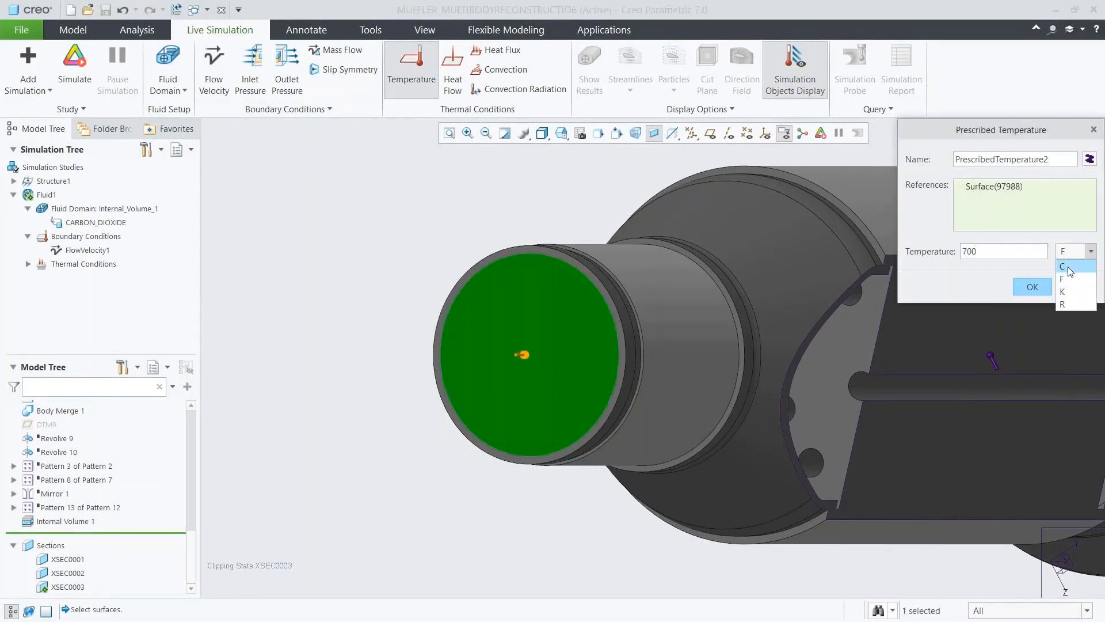
pyautogui.click(1068, 267)
pyautogui.click(1032, 286)
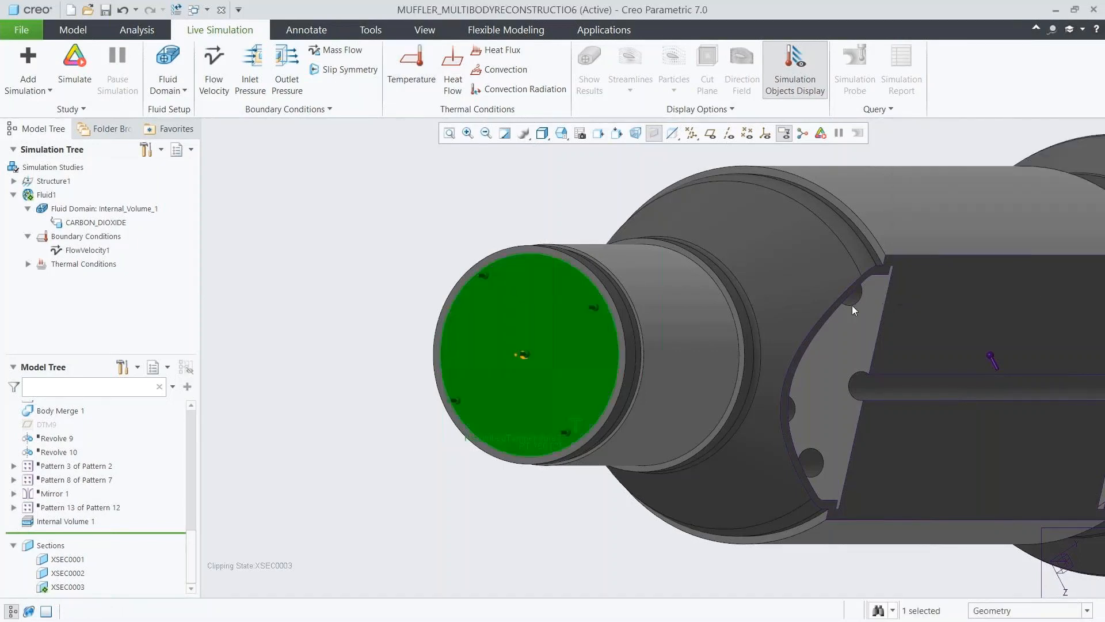
pyautogui.click(29, 265)
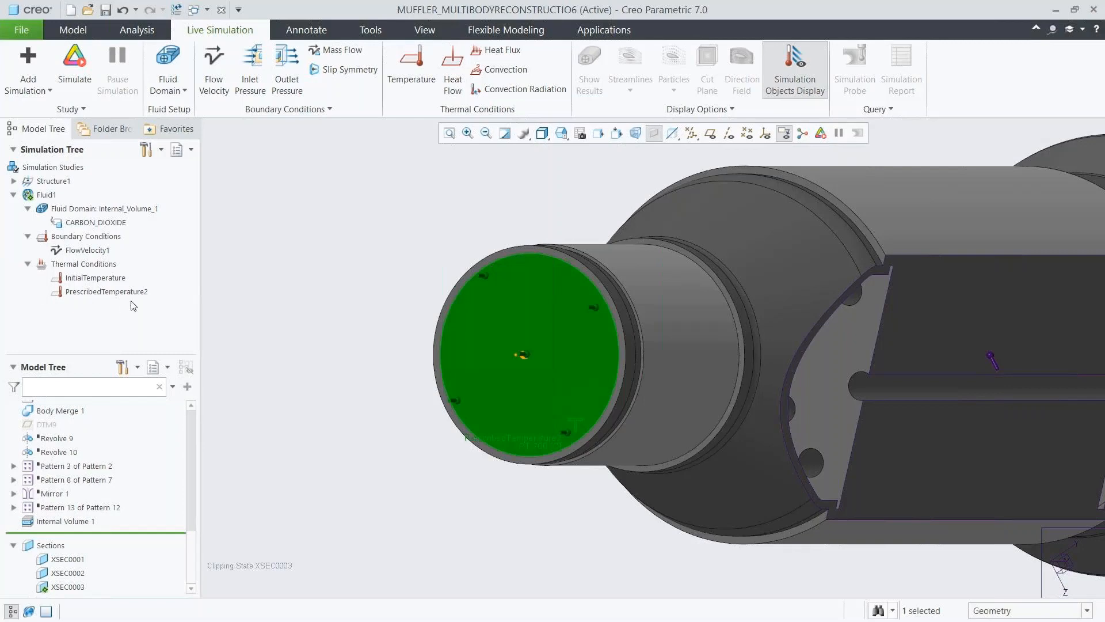
pyautogui.click(234, 291)
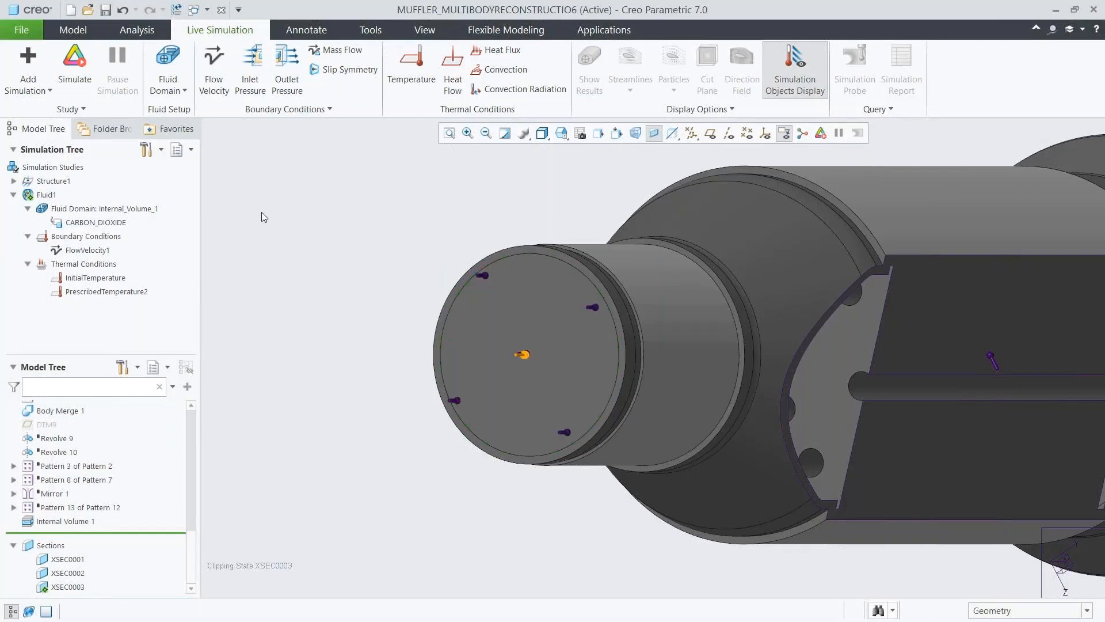
# Add an outlet pressure condition with magnitude 0 on the circular fluid face at the outlet pipe's end
pyautogui.click(288, 85)
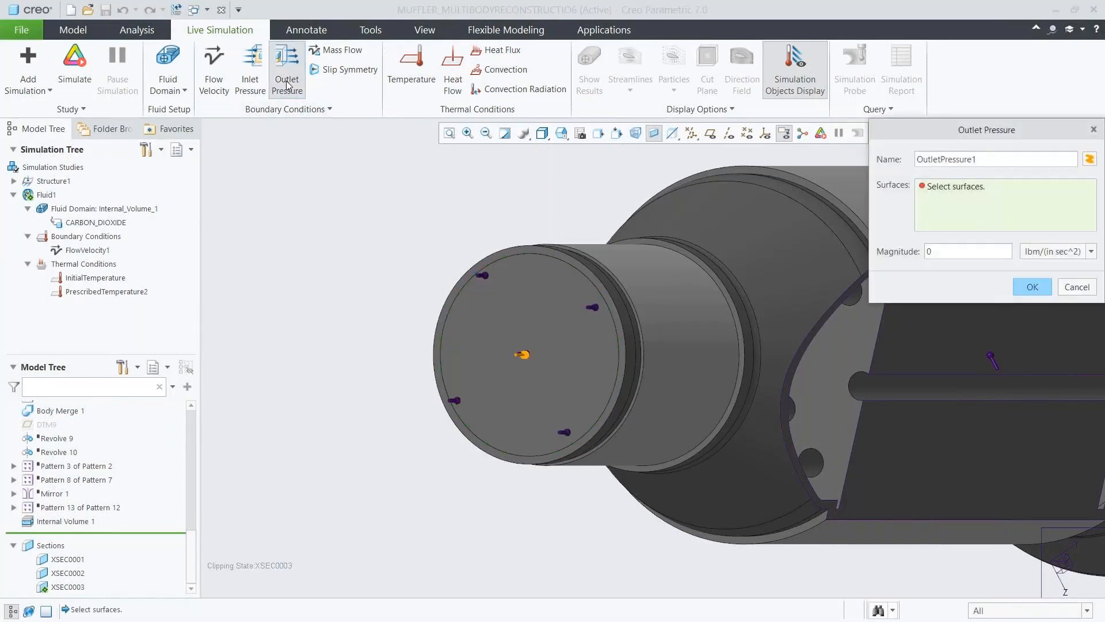
pyautogui.click(561, 134)
pyautogui.click(578, 199)
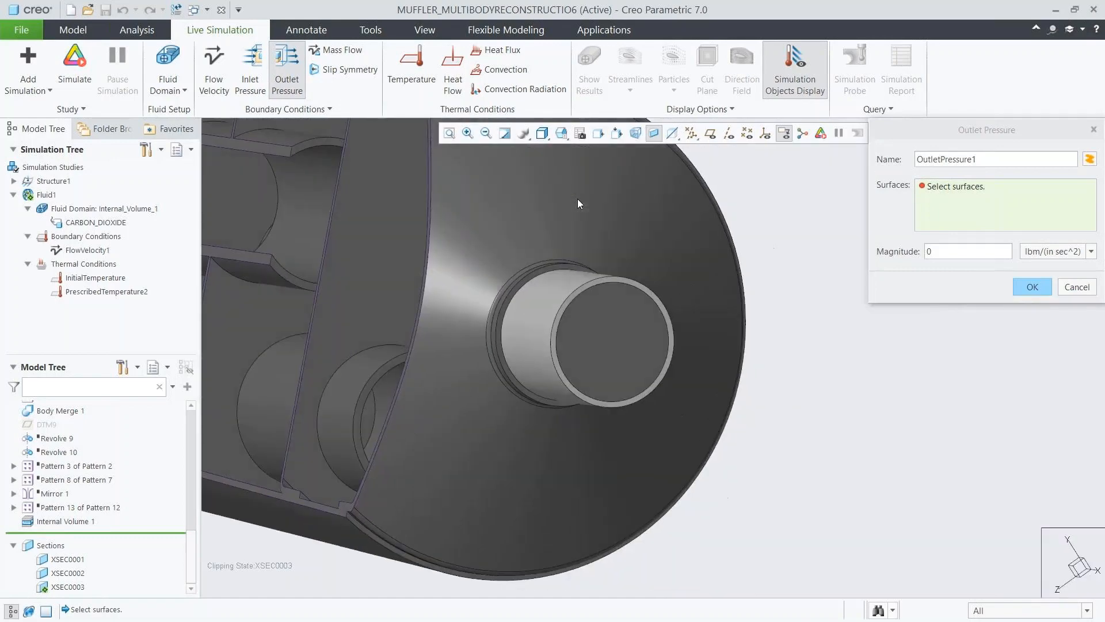
pyautogui.click(603, 322)
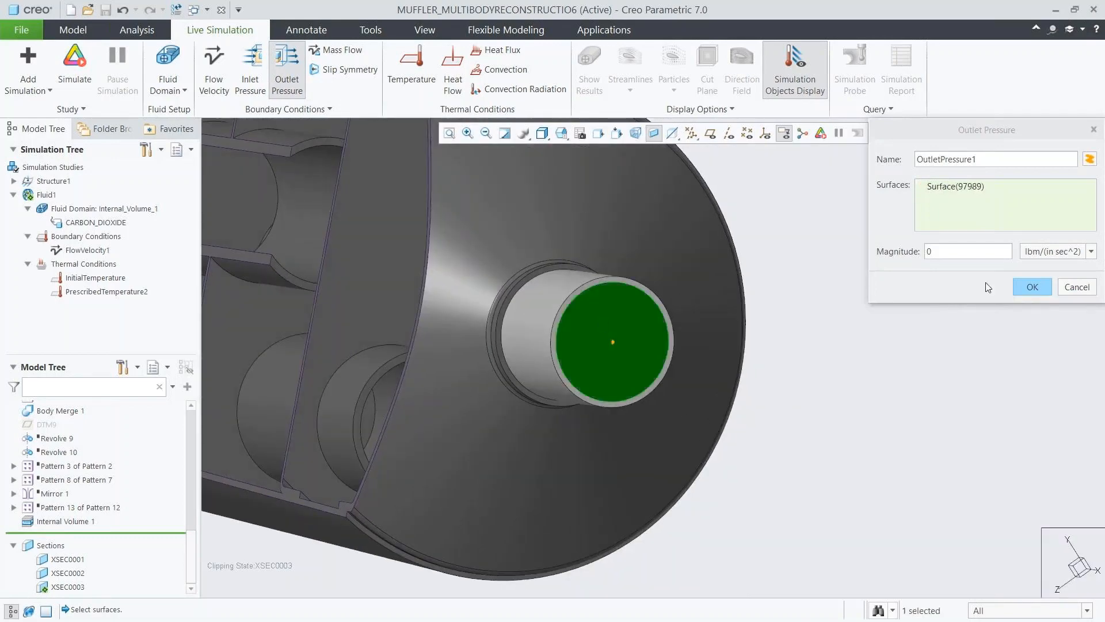
pyautogui.click(1017, 288)
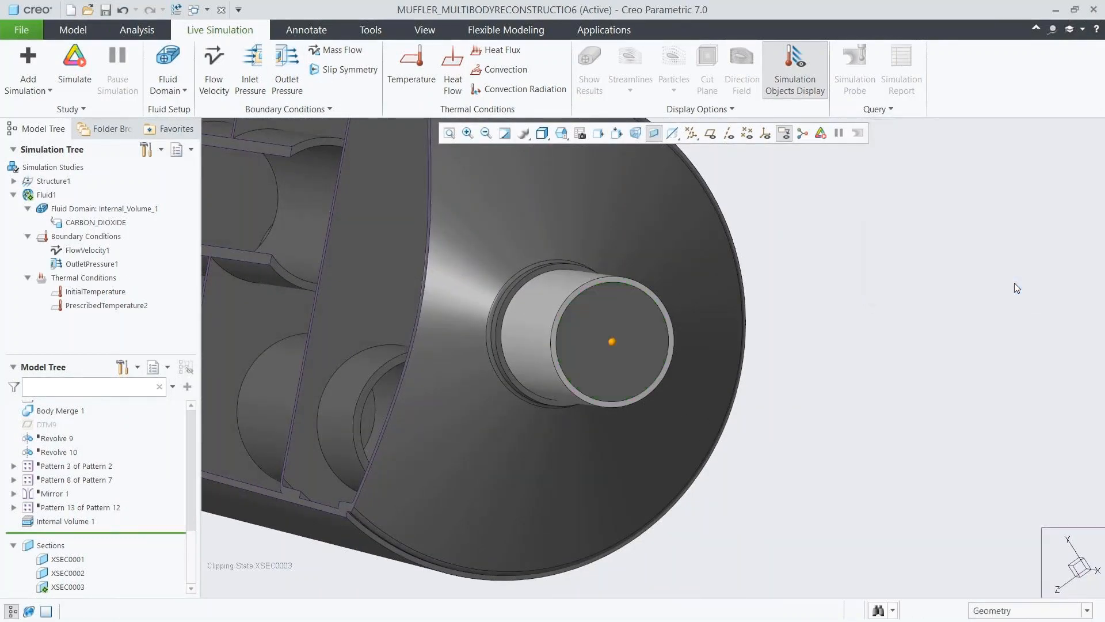
# Set the simulation quality to maximum accuracy and run the fluid simulation with the whole muffler in view
pyautogui.click(565, 138)
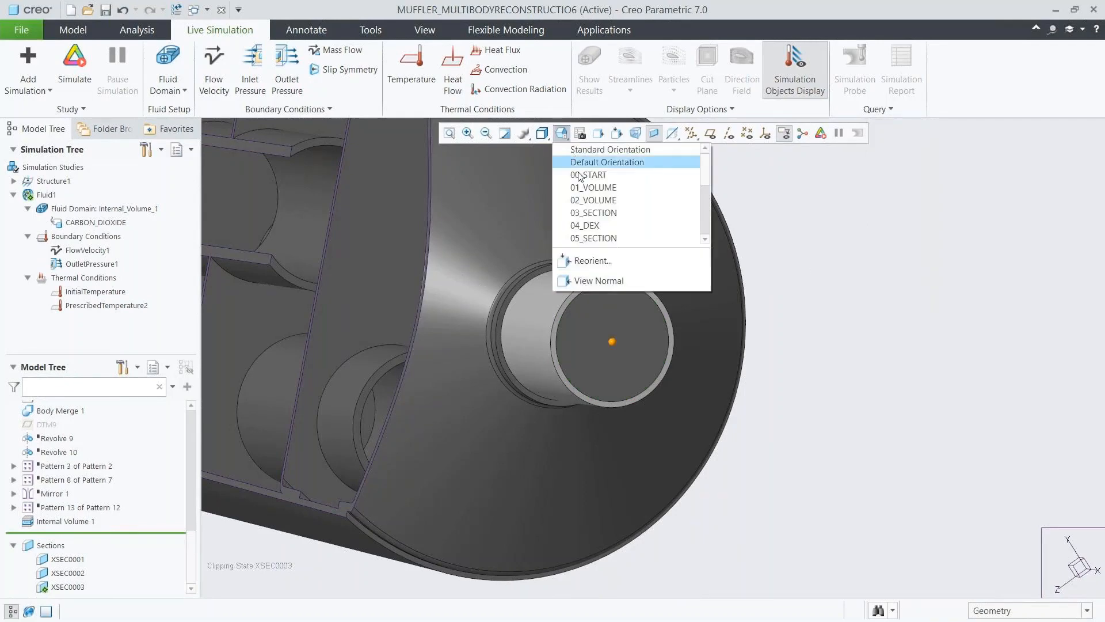
pyautogui.click(577, 171)
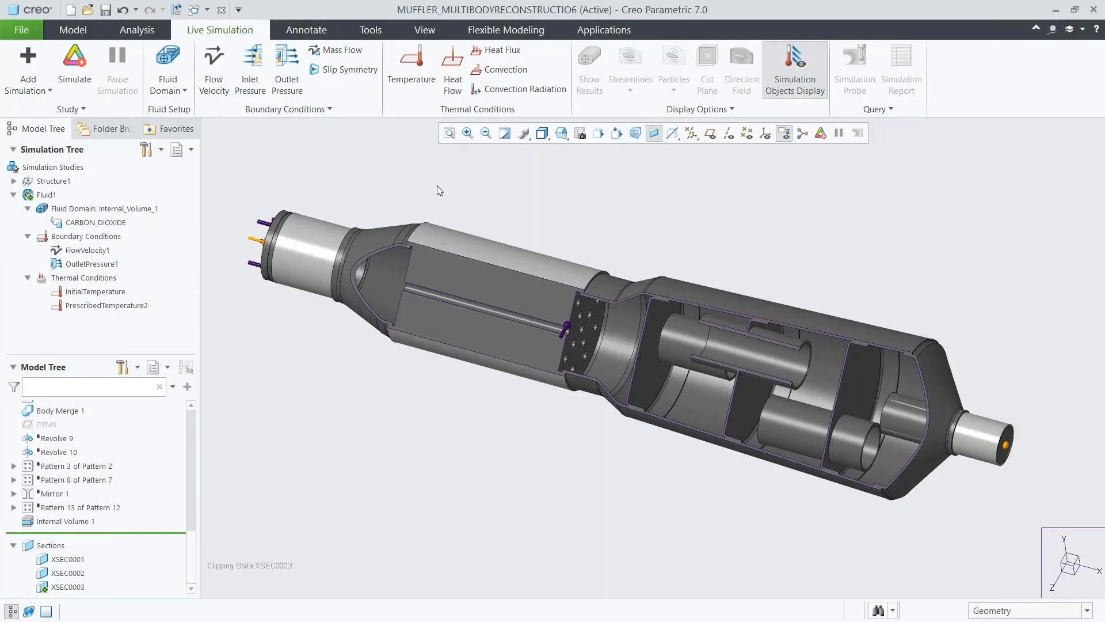
pyautogui.click(74, 109)
pyautogui.click(79, 126)
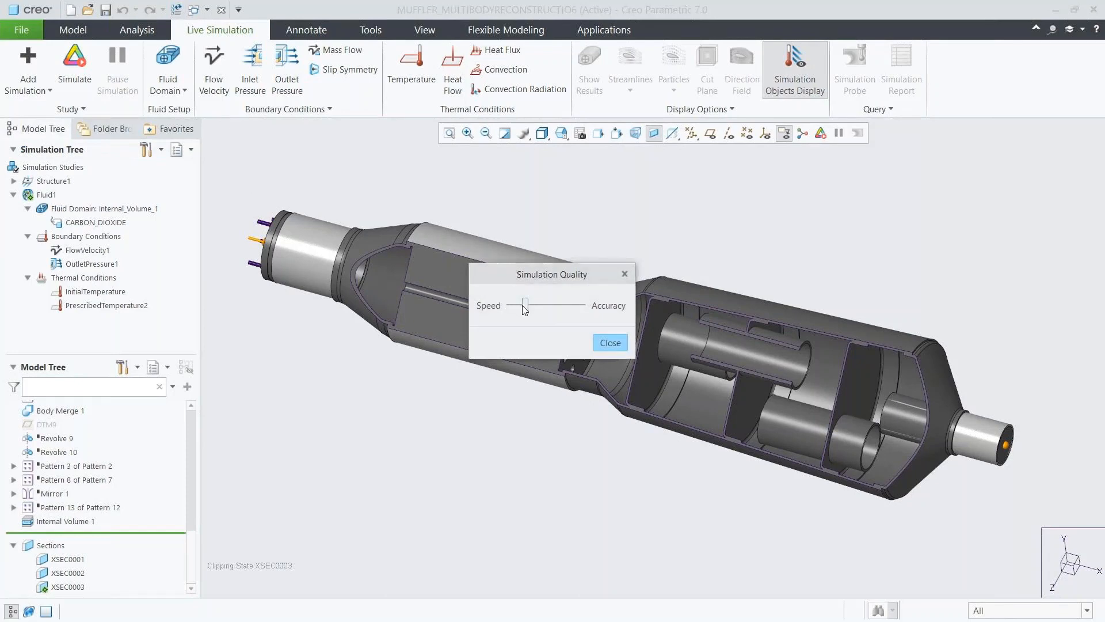
pyautogui.moveTo(524, 305); pyautogui.dragTo(595, 315)
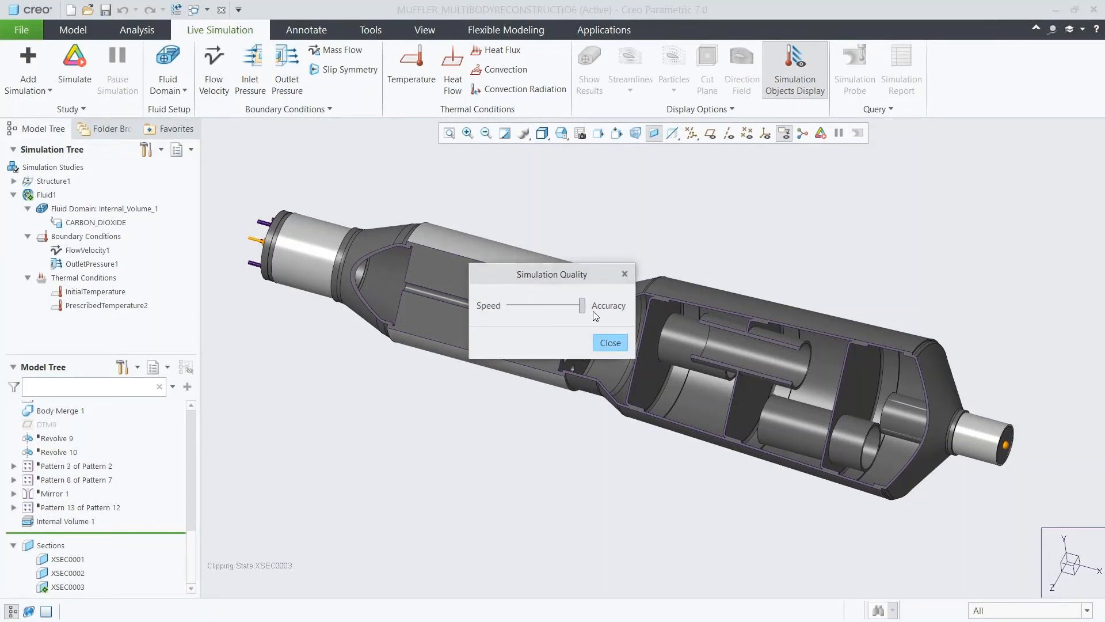
pyautogui.click(609, 342)
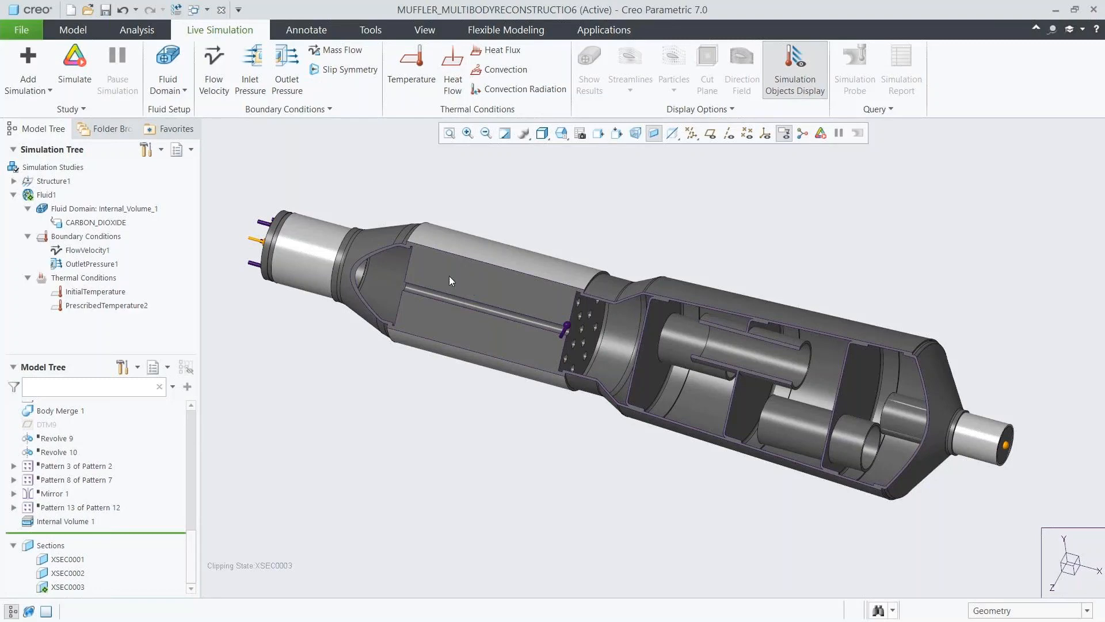
pyautogui.click(81, 84)
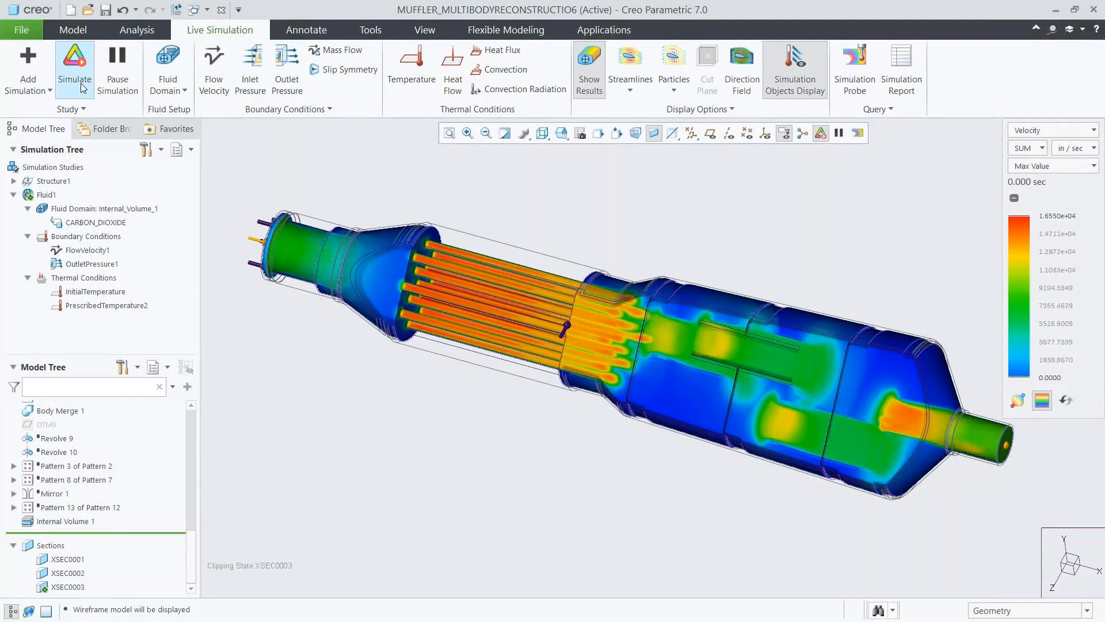
# Display the velocity results as Composite and change their units to m/sec
pyautogui.click(1043, 167)
pyautogui.click(1047, 197)
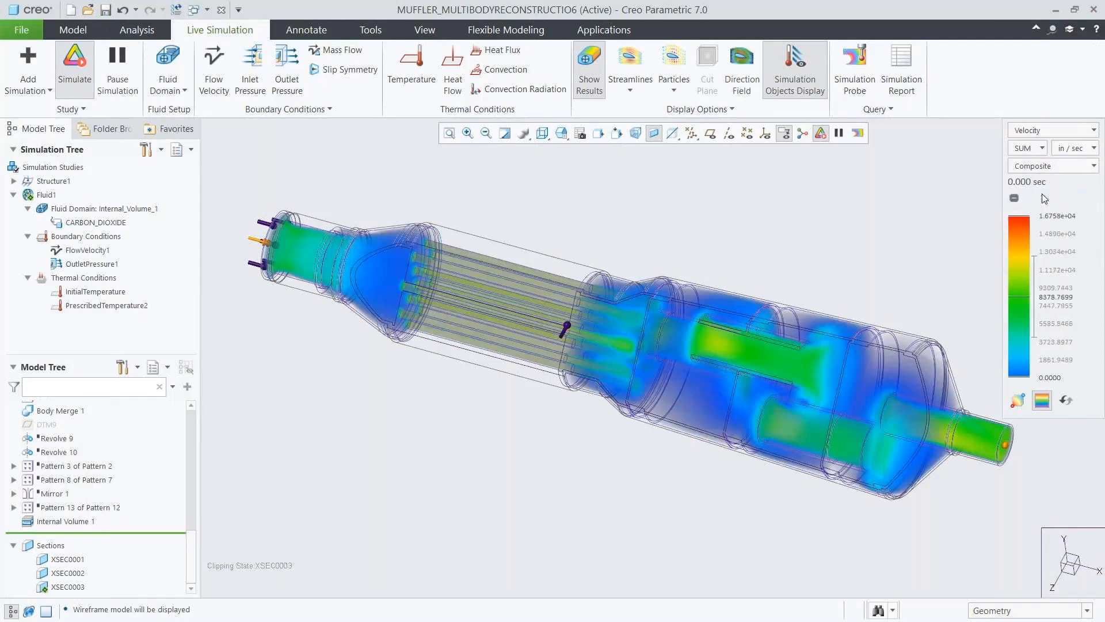
pyautogui.click(1074, 148)
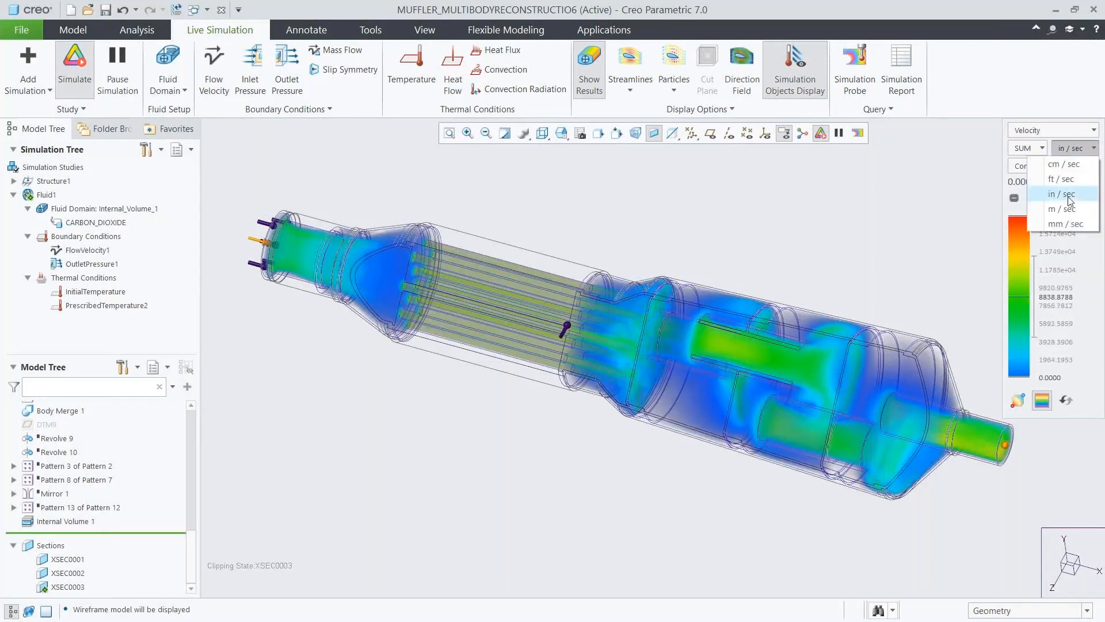
pyautogui.click(1066, 208)
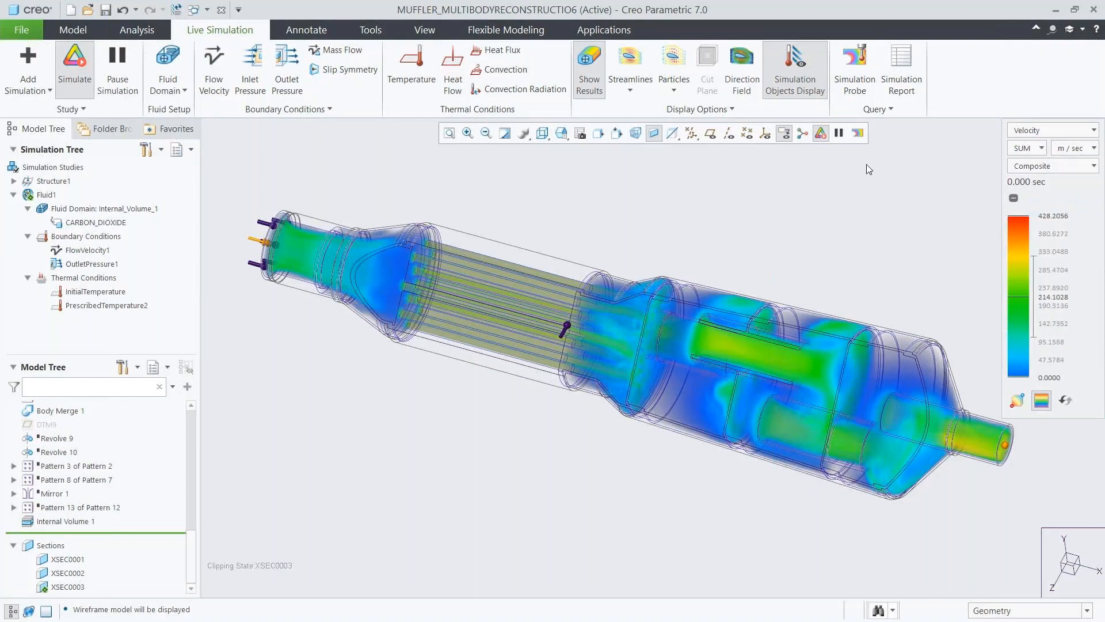
# Display the flow as particles and raise the particle Size setting to about a fifth of its range
pyautogui.click(679, 66)
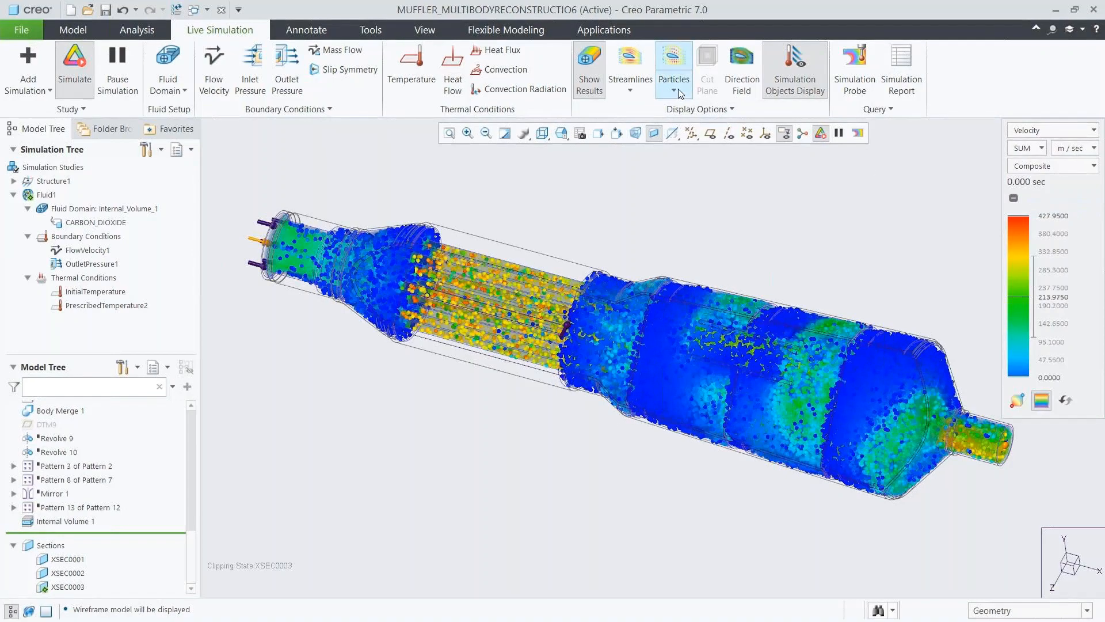
pyautogui.click(674, 91)
pyautogui.click(686, 122)
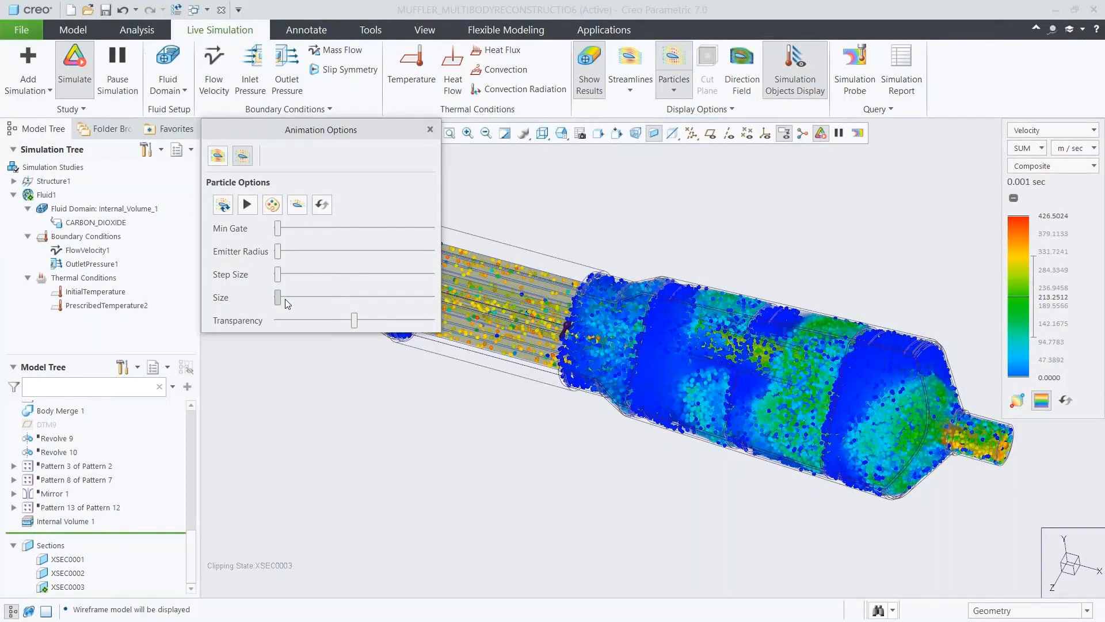
pyautogui.moveTo(278, 297); pyautogui.dragTo(285, 297)
pyautogui.moveTo(298, 299); pyautogui.dragTo(312, 300)
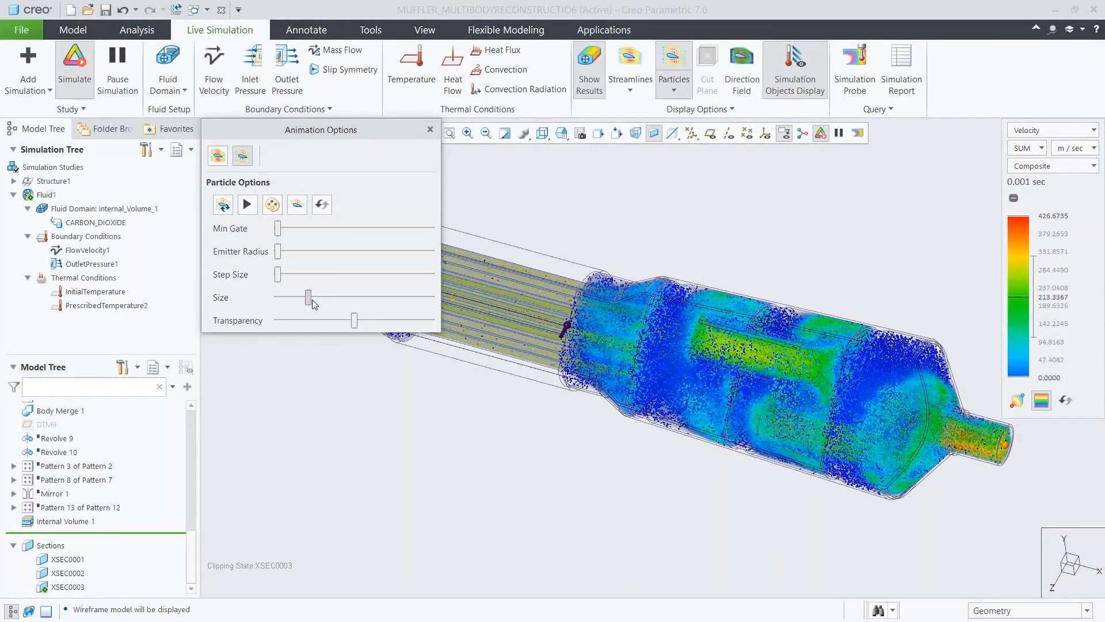
pyautogui.click(430, 130)
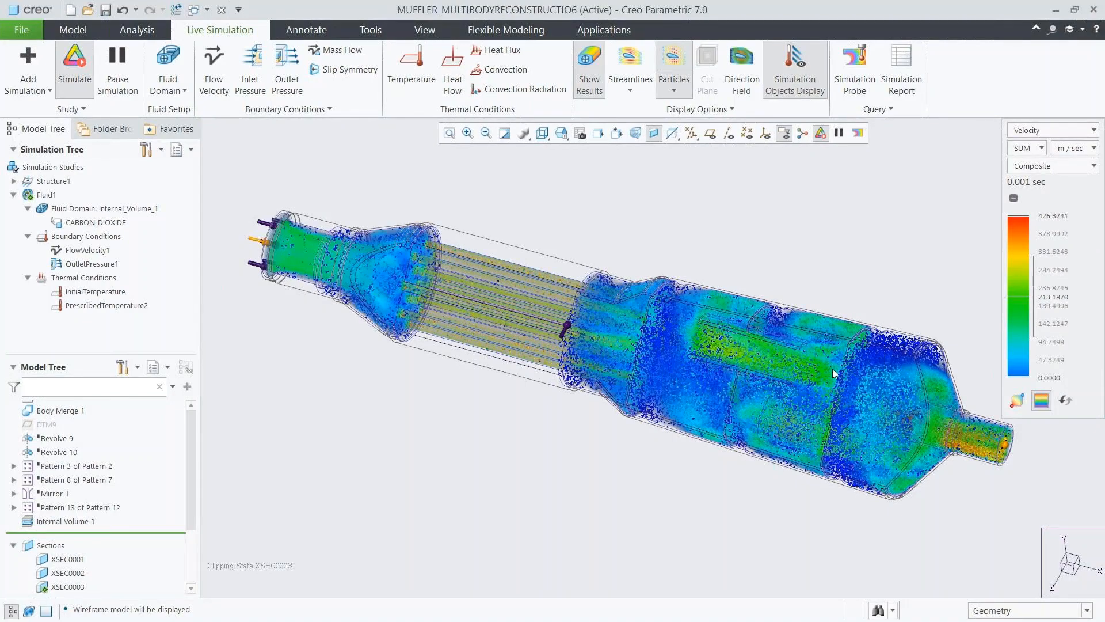
# View the particle flow in the muffler's outlet section up close and turn off the particle display
pyautogui.scroll(5, 859, 382)
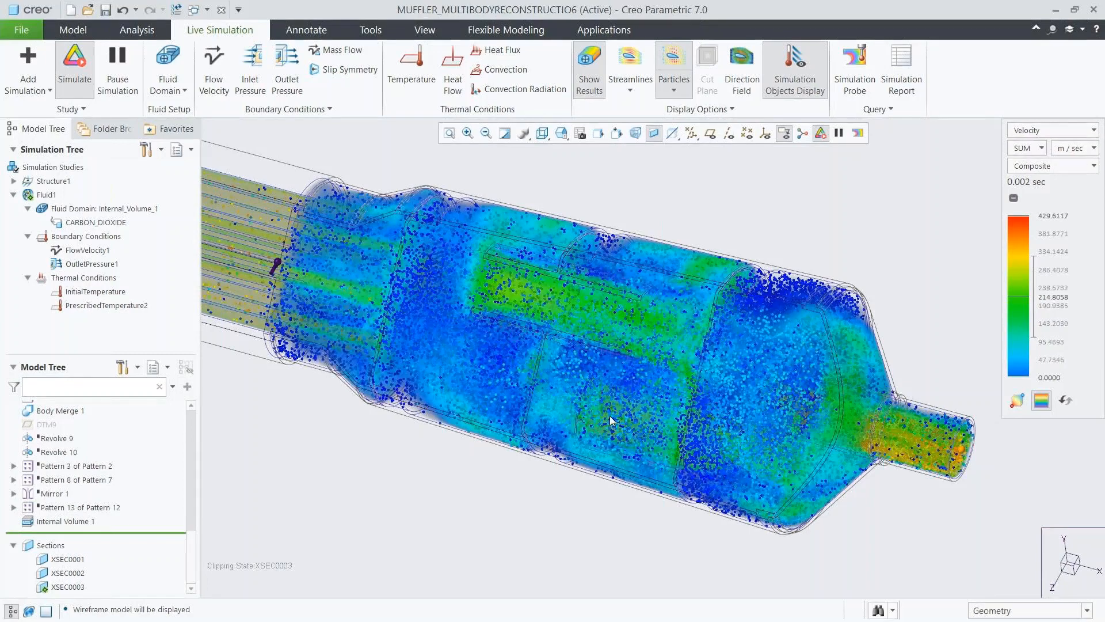
pyautogui.click(672, 69)
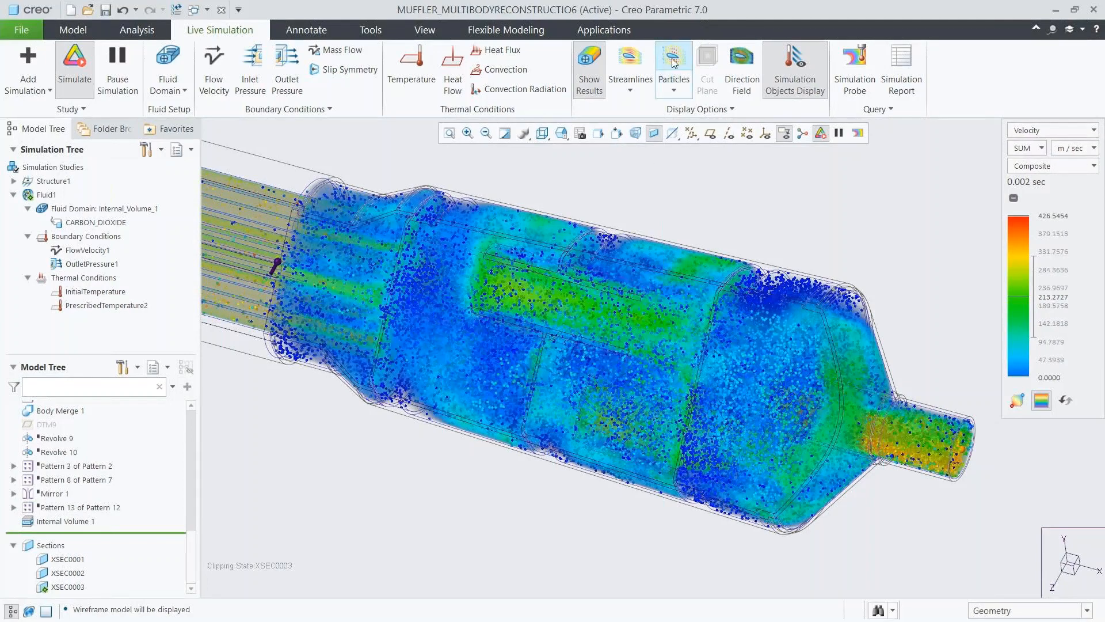
# Replace the composite results with the velocity direction field and show the muffler in the 03_SECTION view
pyautogui.hotkey('ctrl', 'd')
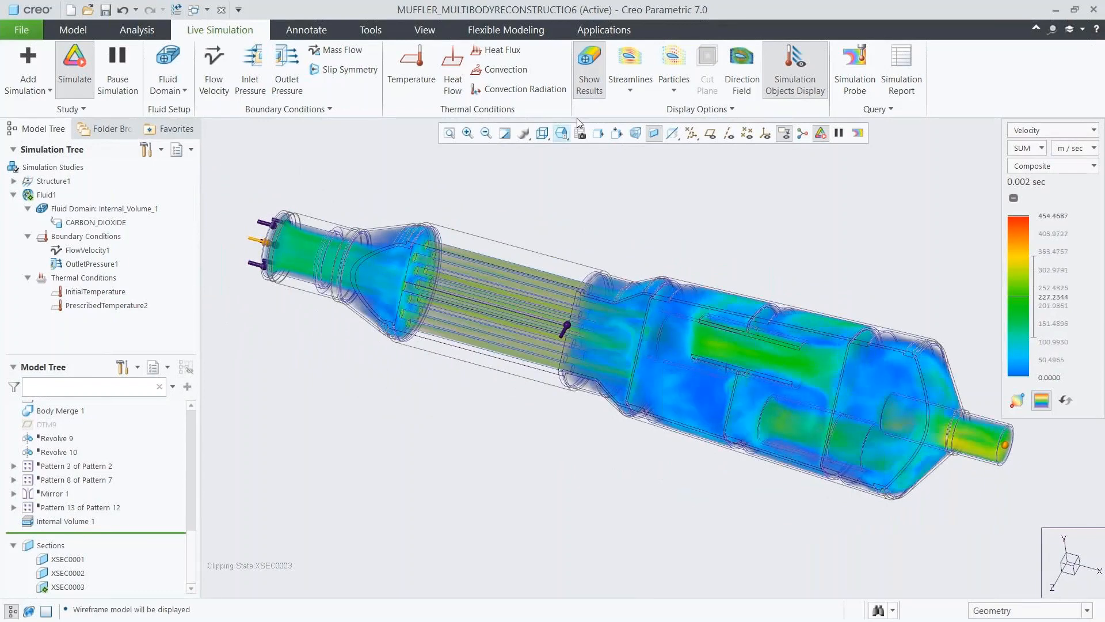
pyautogui.click(590, 89)
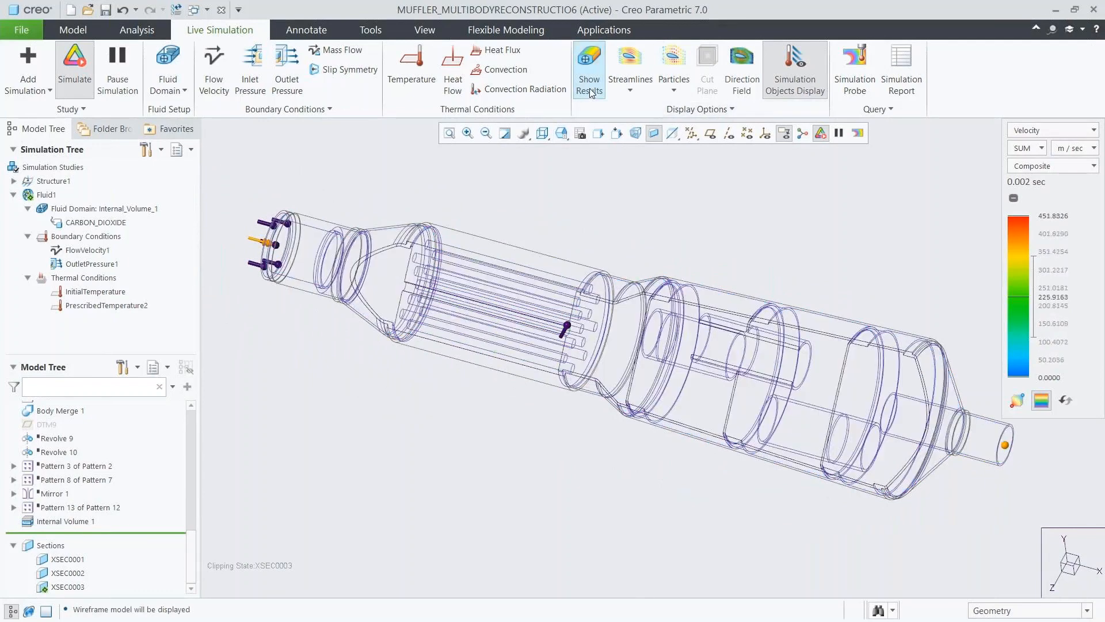
pyautogui.click(742, 80)
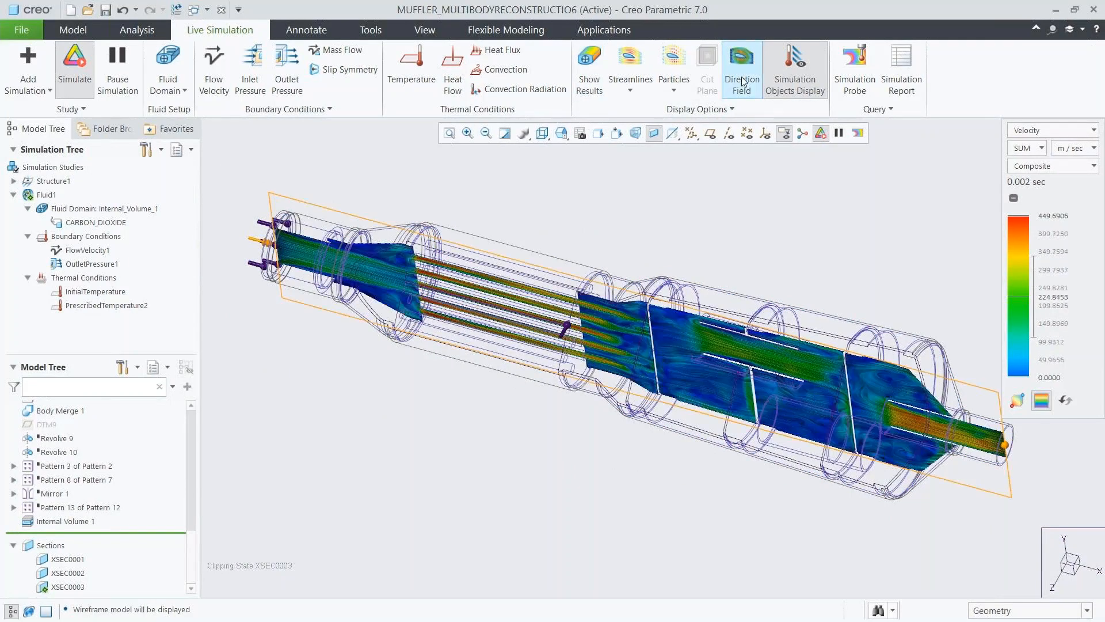
pyautogui.click(561, 133)
pyautogui.click(583, 213)
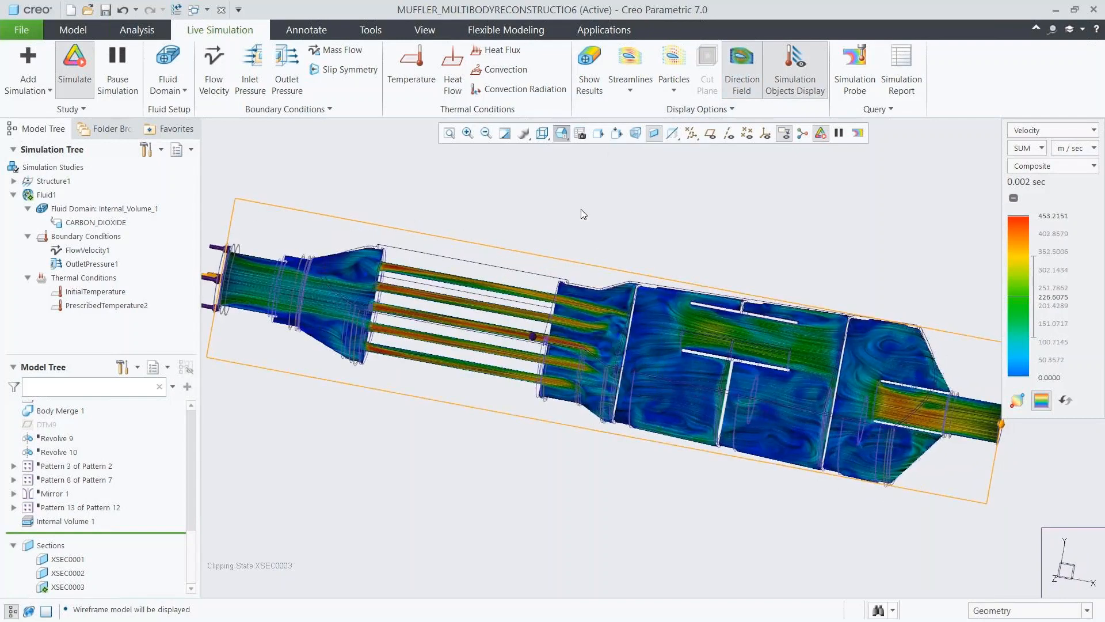
# Restrict selection to Fluid Objects and shift the direction field's plane through the muffler to inspect the flow at other depths
pyautogui.click(988, 611)
pyautogui.click(990, 596)
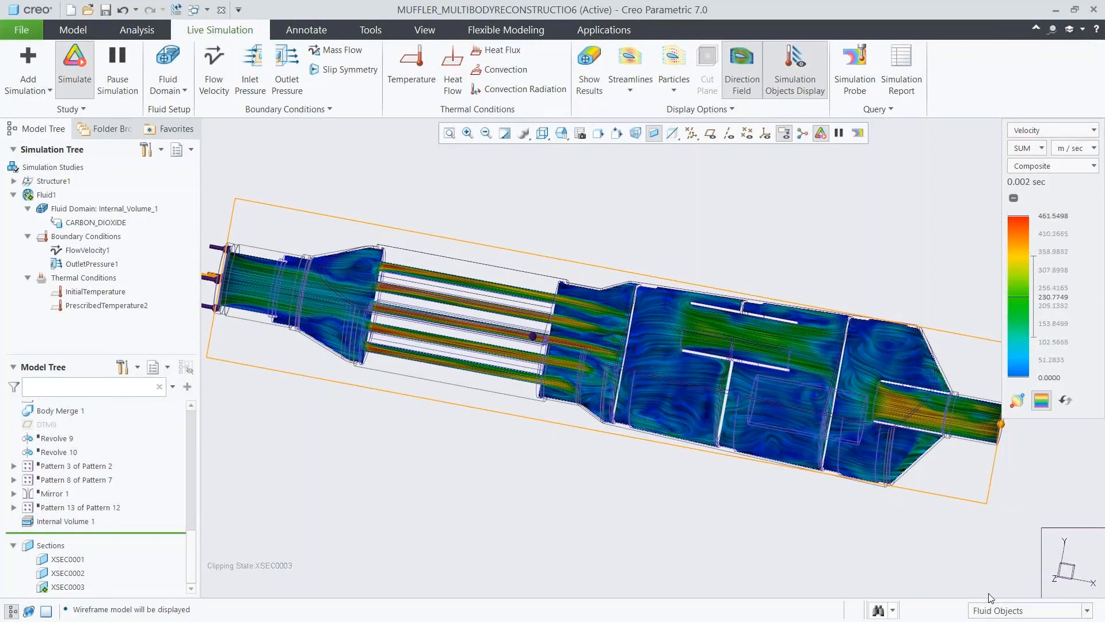
pyautogui.click(590, 433)
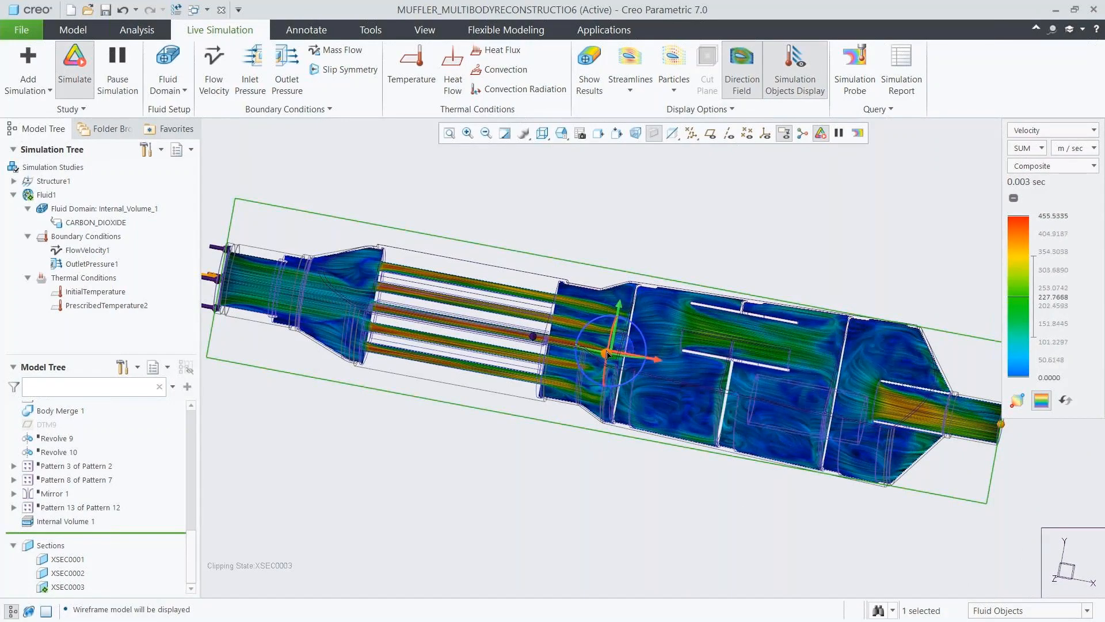
pyautogui.moveTo(606, 355); pyautogui.dragTo(604, 352)
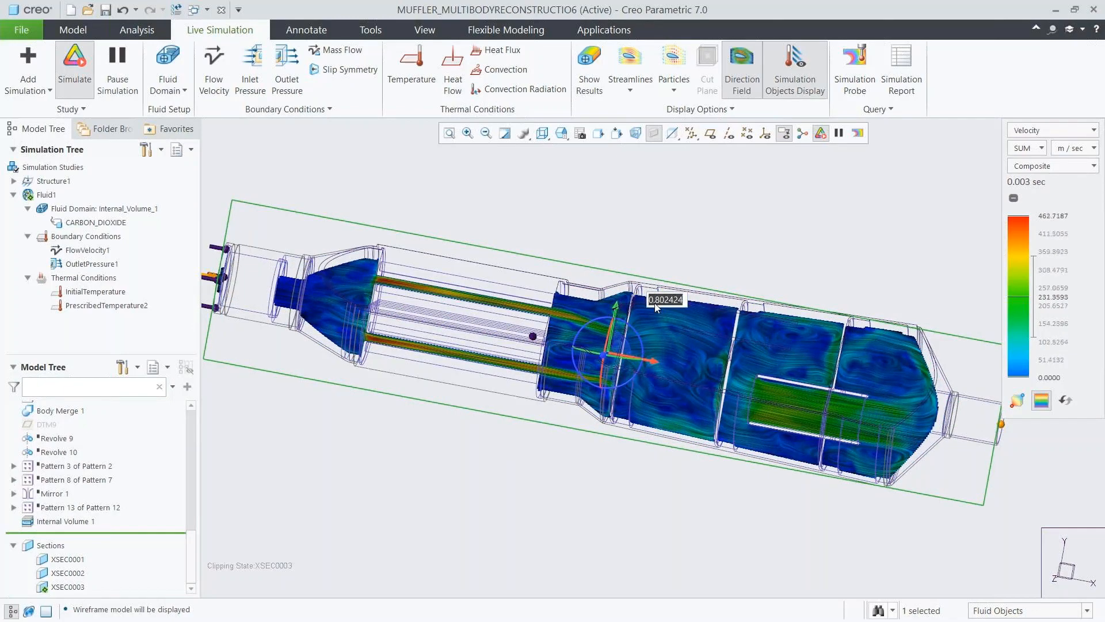
# Turn off the direction field and show the composite velocity results again in the angled view of the whole muffler
pyautogui.click(738, 86)
pyautogui.click(593, 92)
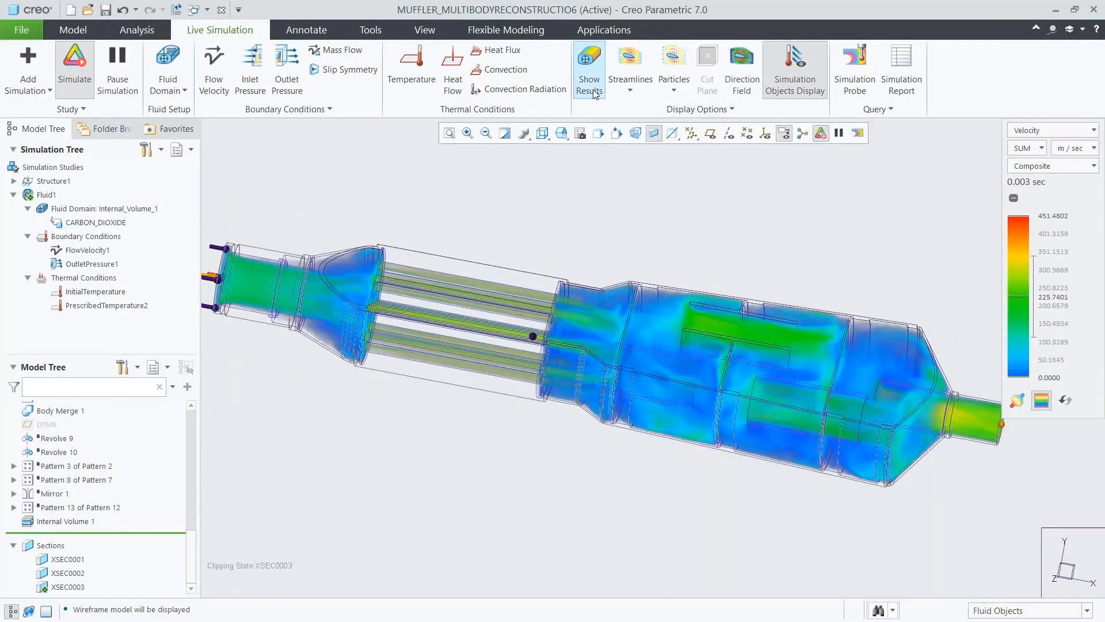
pyautogui.click(561, 133)
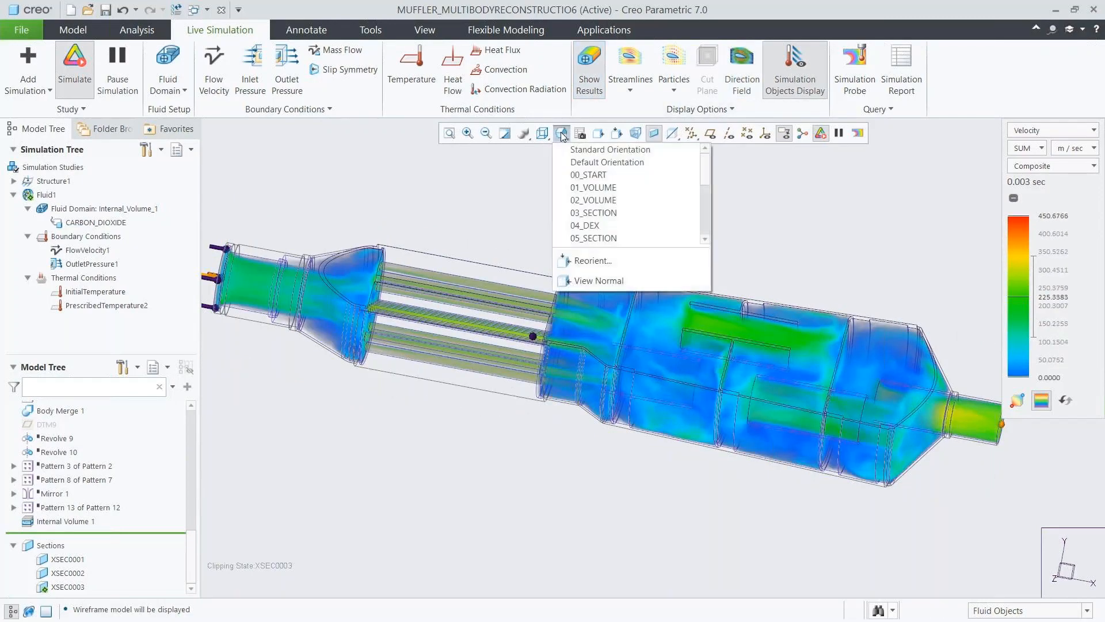
pyautogui.click(575, 170)
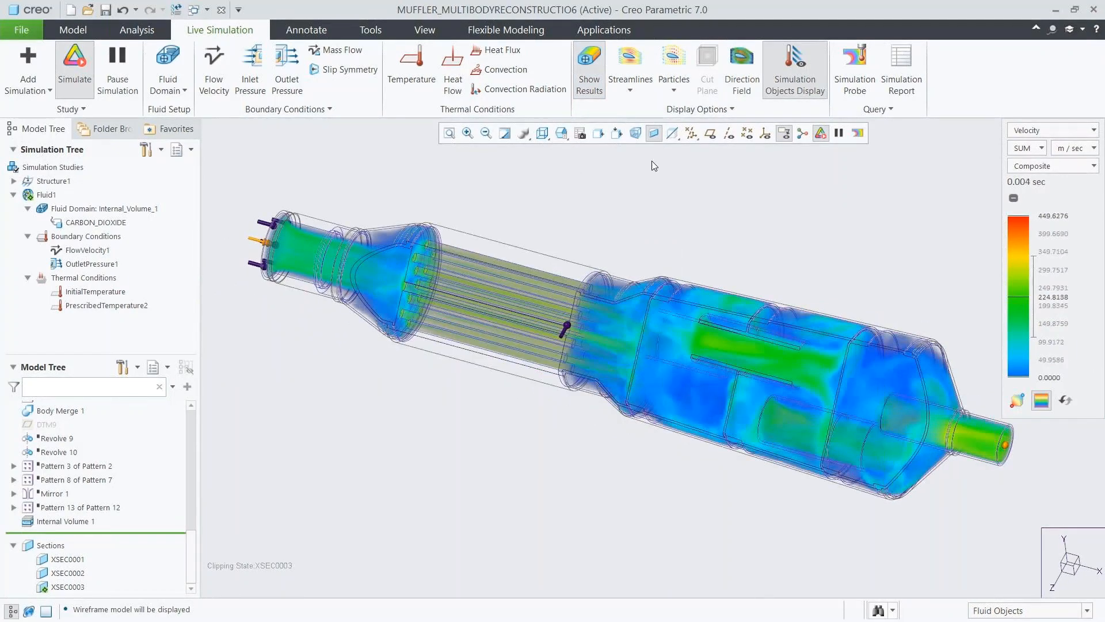
# Save a Maximum simulation probe on the outlet end surface of the internal volume and place its velocity label above the muffler
pyautogui.click(854, 80)
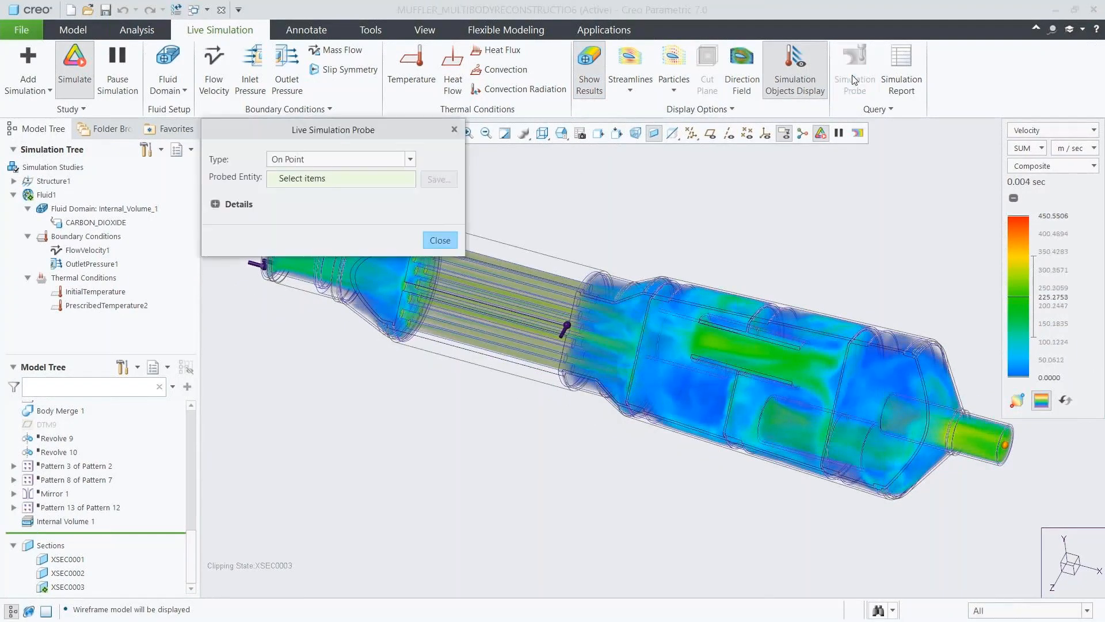
pyautogui.click(401, 160)
pyautogui.click(392, 187)
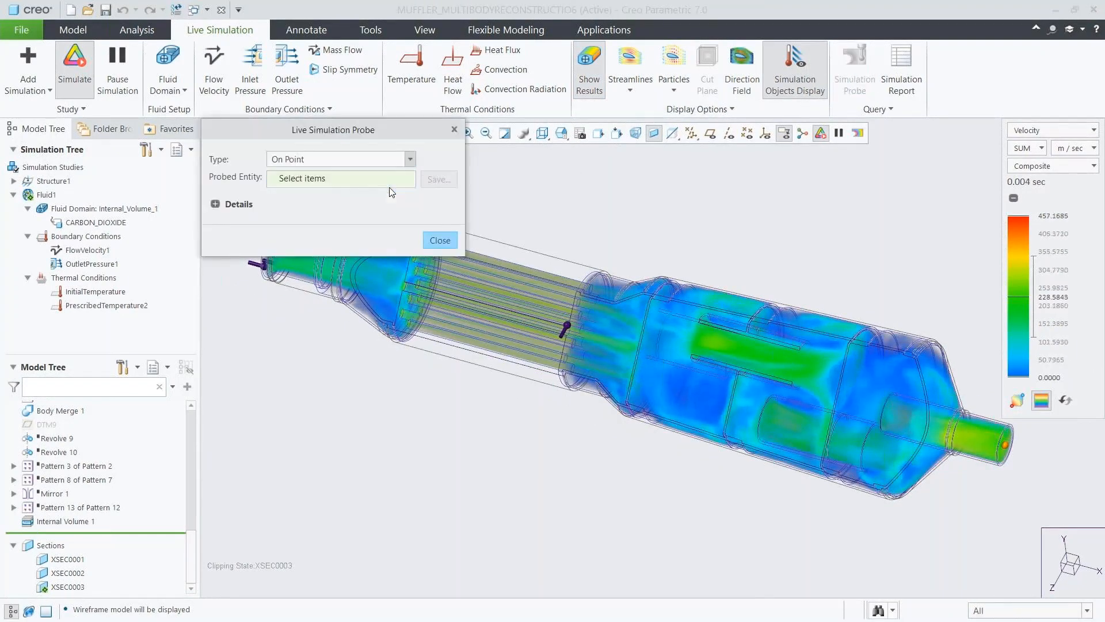
pyautogui.click(1006, 441)
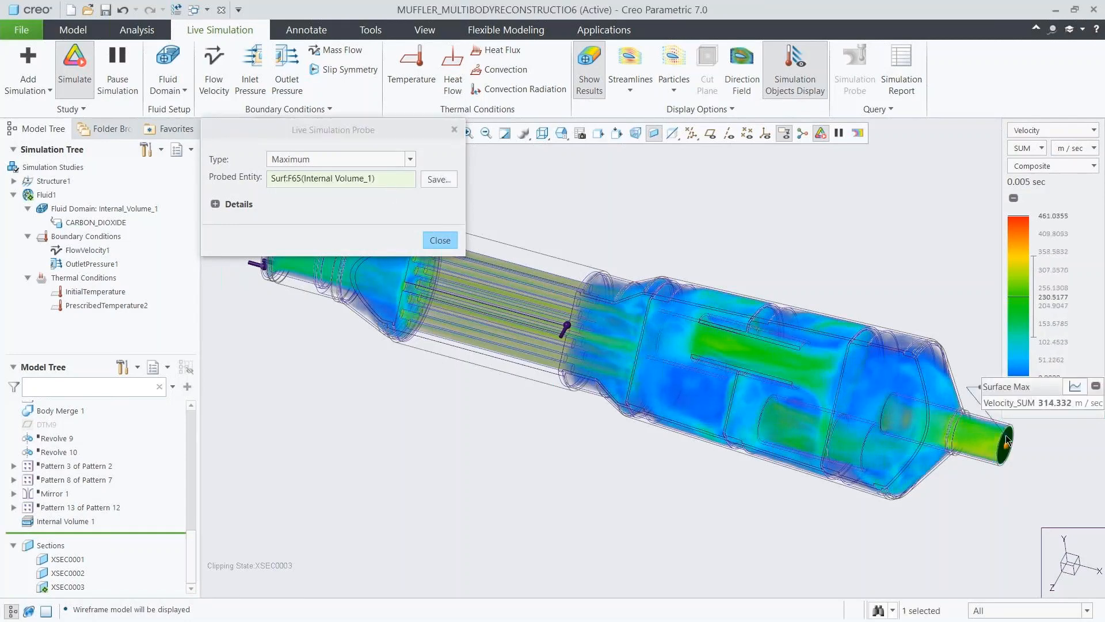
pyautogui.moveTo(1013, 387); pyautogui.dragTo(741, 206)
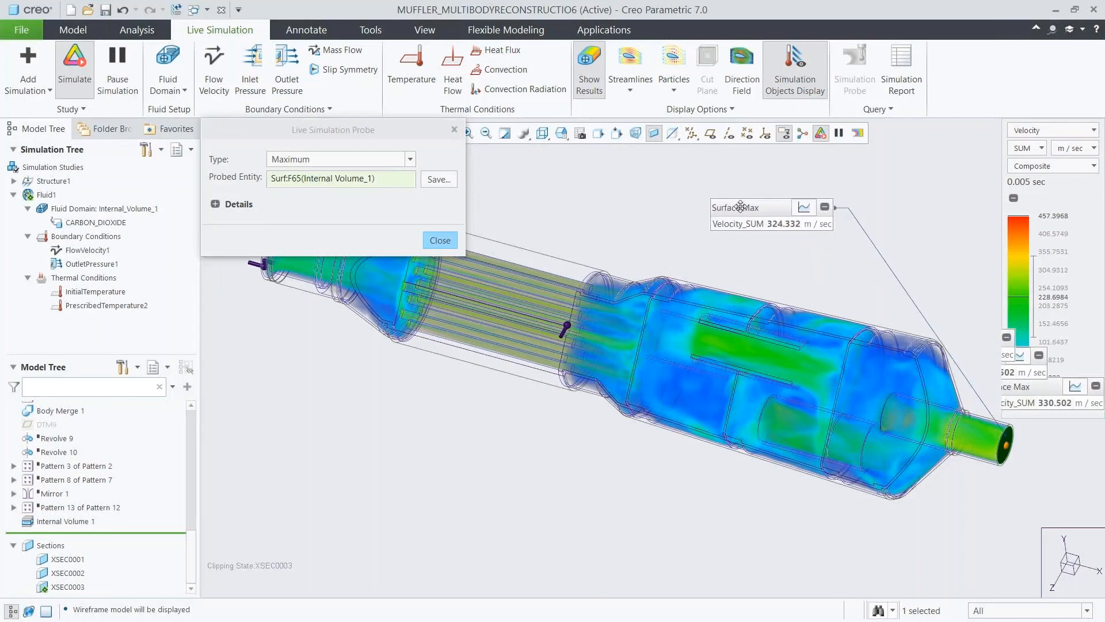
pyautogui.click(438, 179)
pyautogui.click(472, 248)
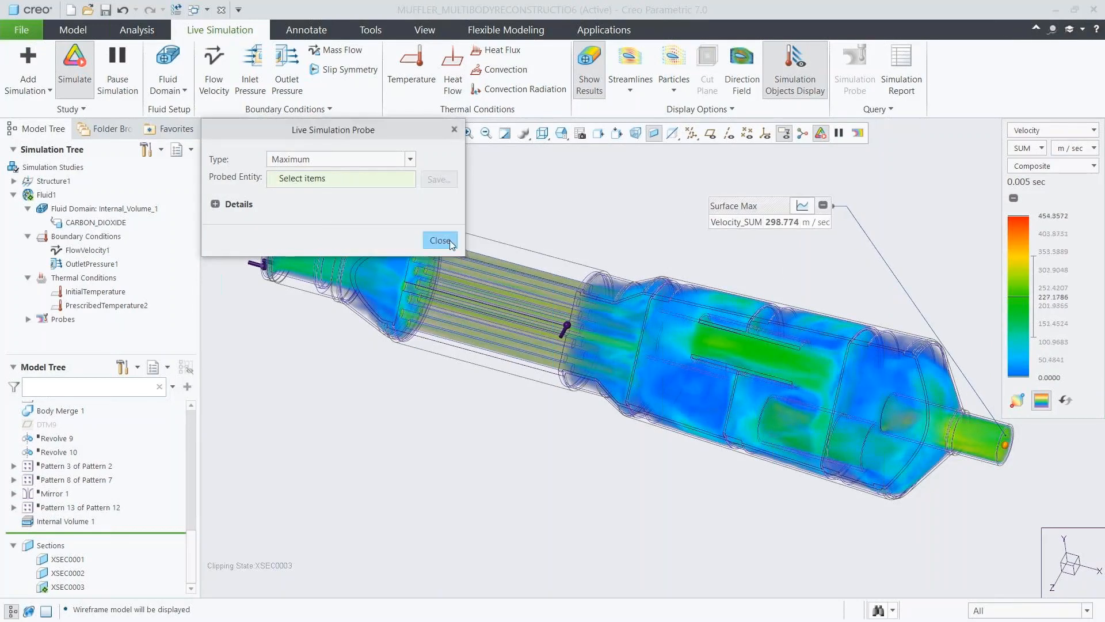
pyautogui.click(450, 240)
# Examine the outlet probe's velocity graph and the Pressure results, and return the results display to Velocity
pyautogui.click(802, 205)
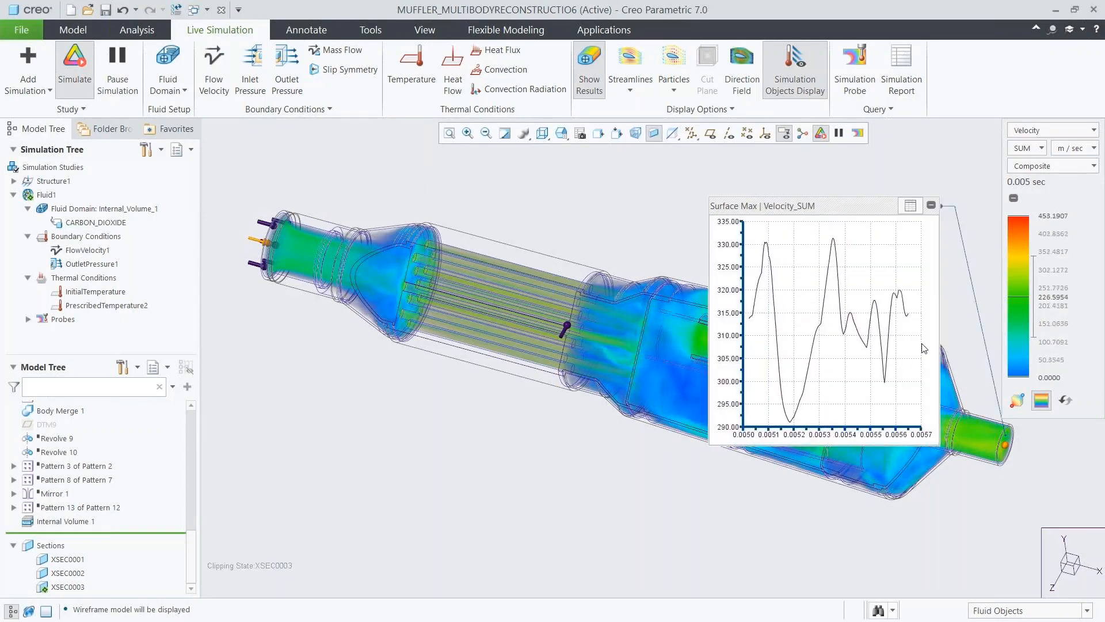
pyautogui.click(911, 206)
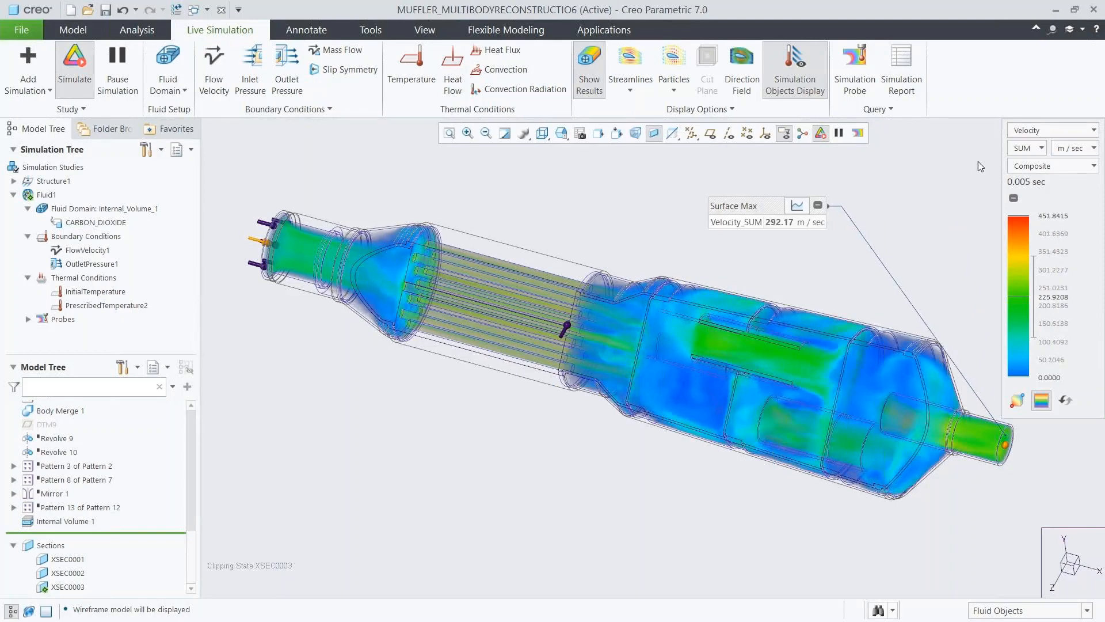
pyautogui.click(1036, 131)
pyautogui.click(1013, 159)
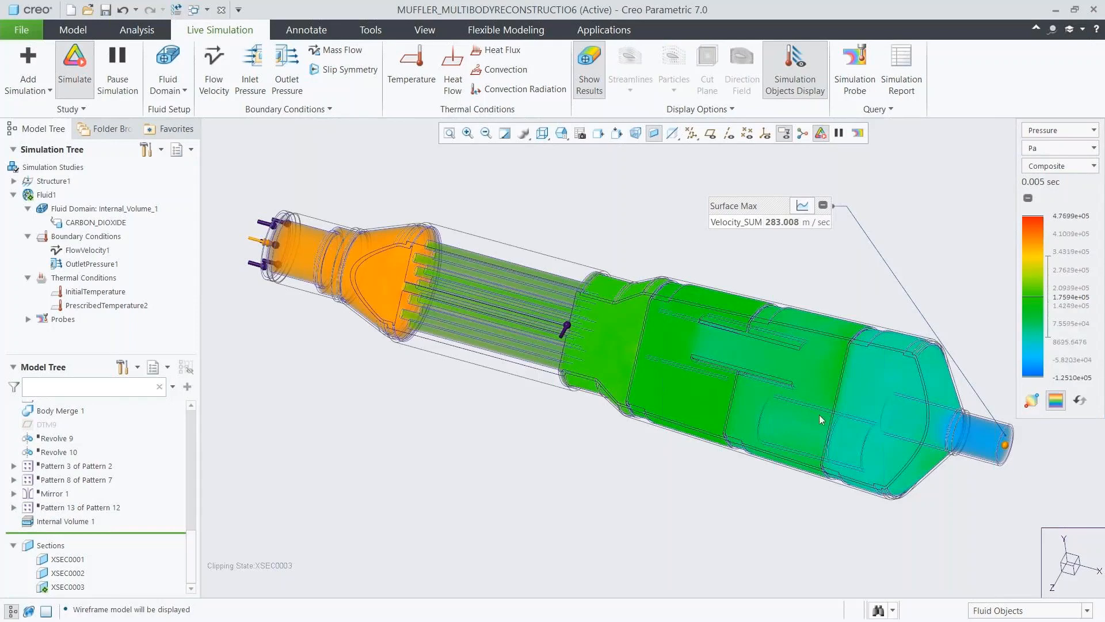
pyautogui.click(1046, 132)
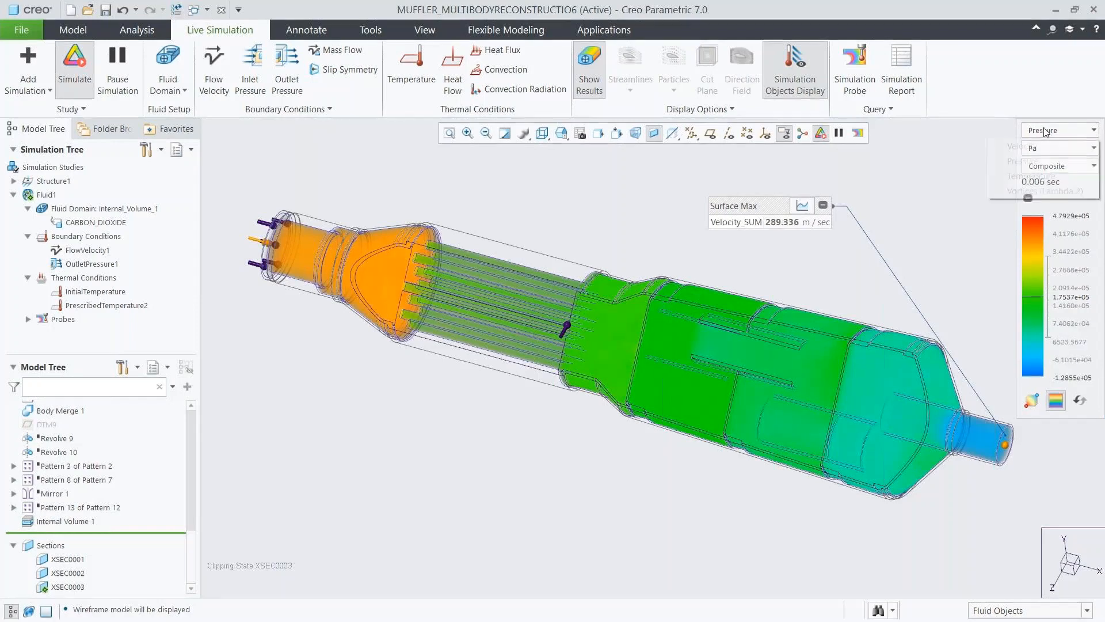
pyautogui.click(1024, 145)
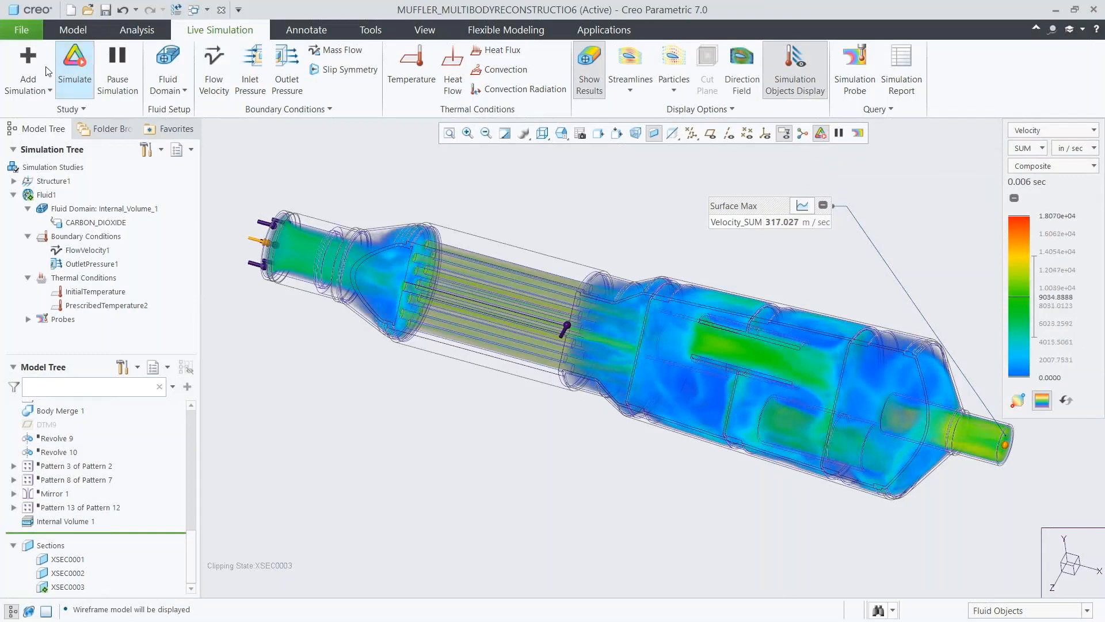
# Start a design exploration session named Muffler_Design_Explore
pyautogui.click(20, 31)
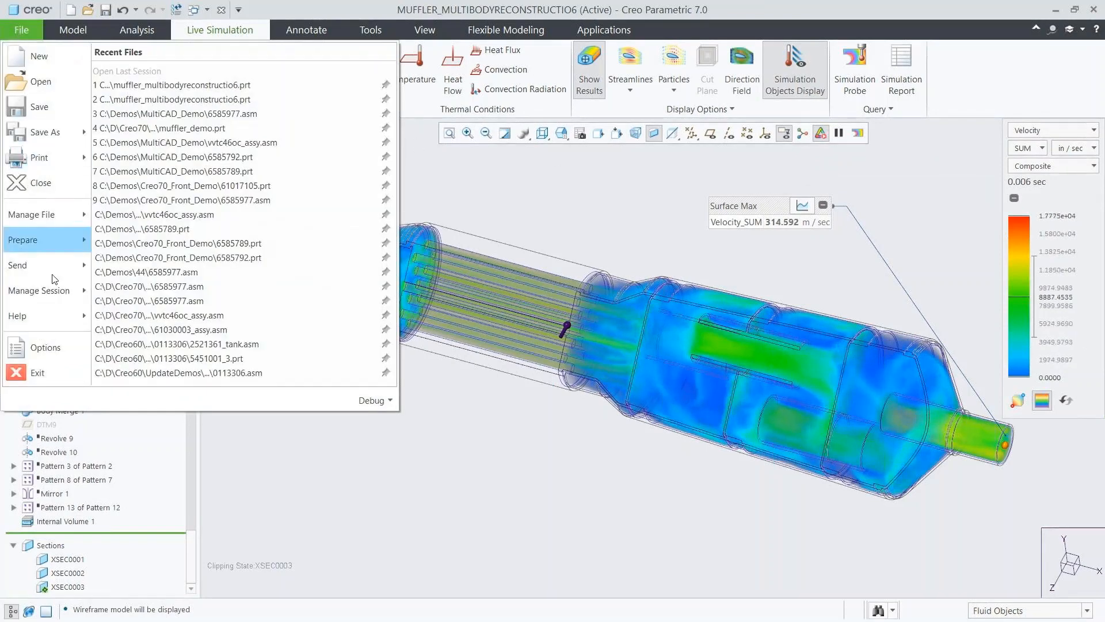
pyautogui.moveTo(58, 297)
pyautogui.moveTo(369, 195)
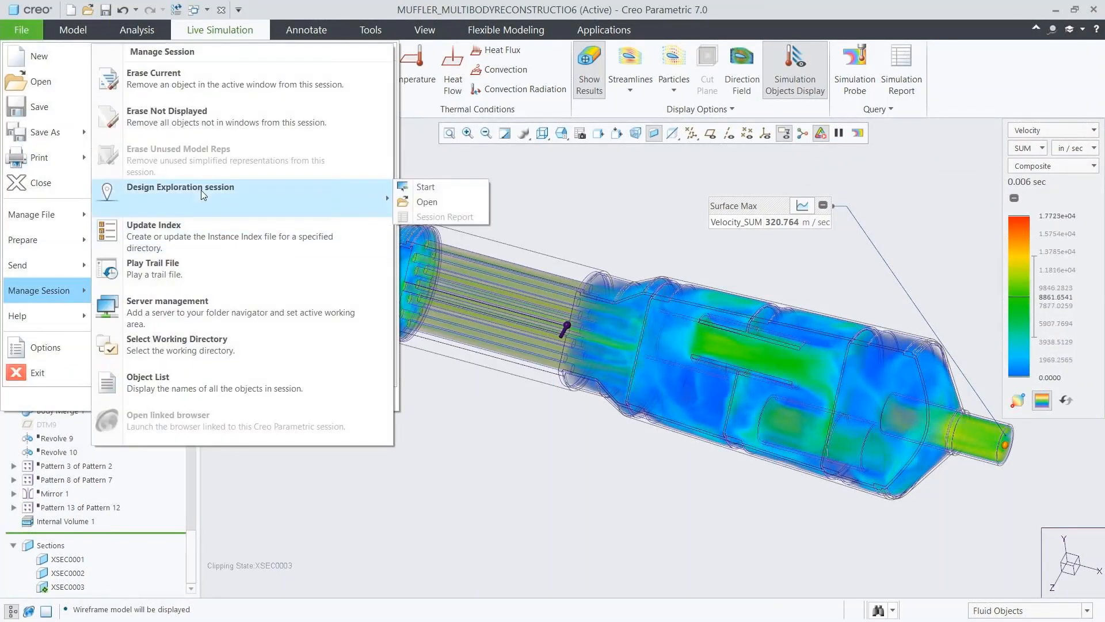
pyautogui.click(419, 190)
pyautogui.write('Muffler_Design_Explore')
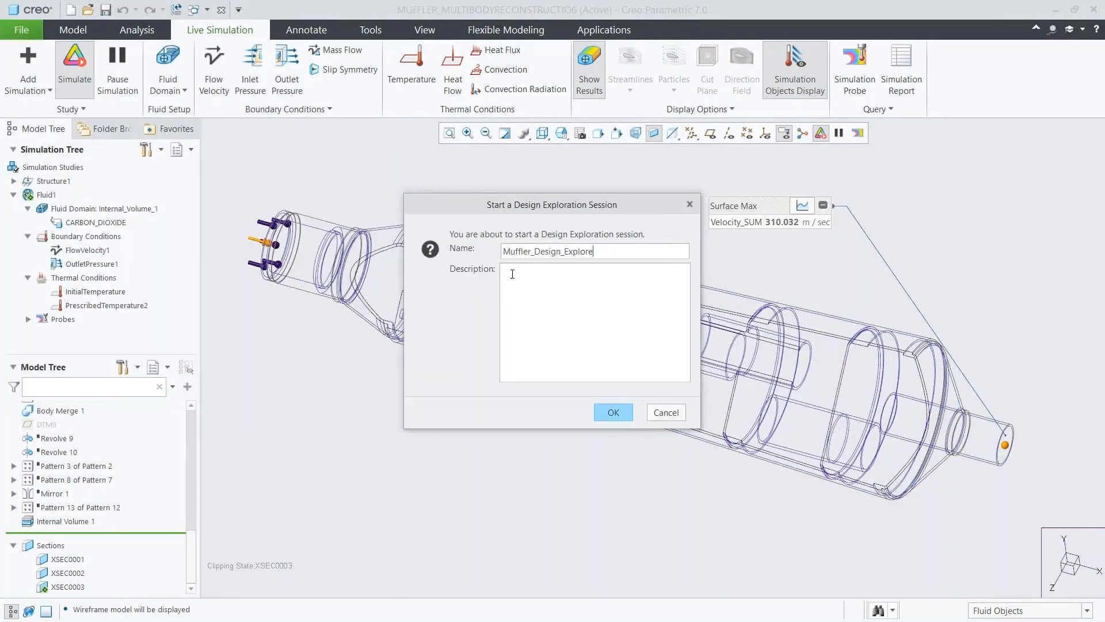
pyautogui.click(601, 412)
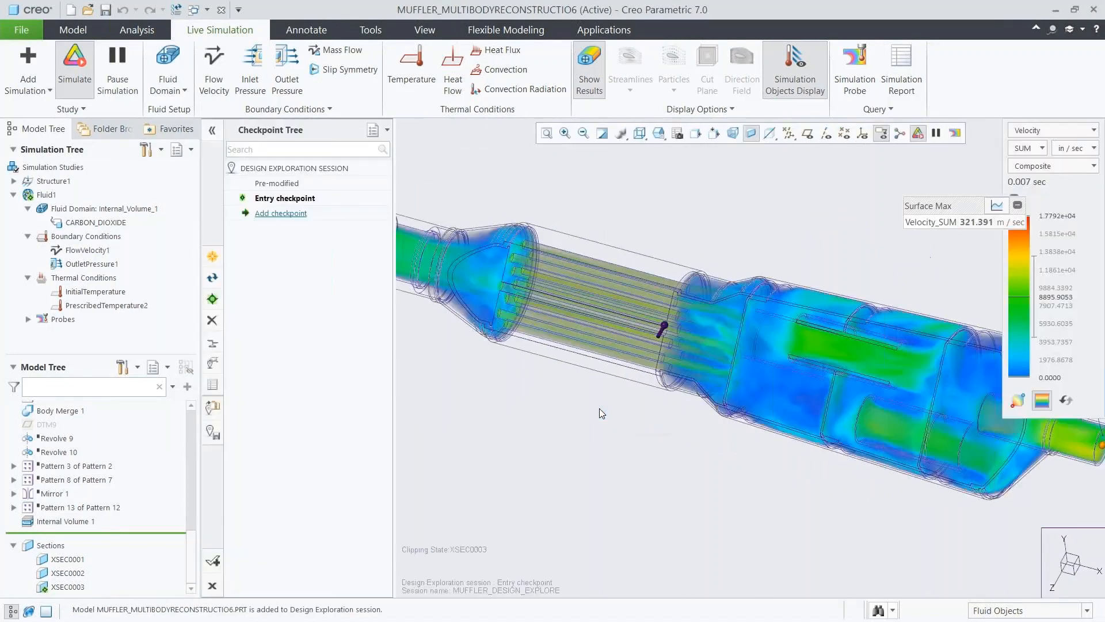
# Display the muffler shaded with edges and hide the Internal Volume 1 feature
pyautogui.scroll(3, 673, 323)
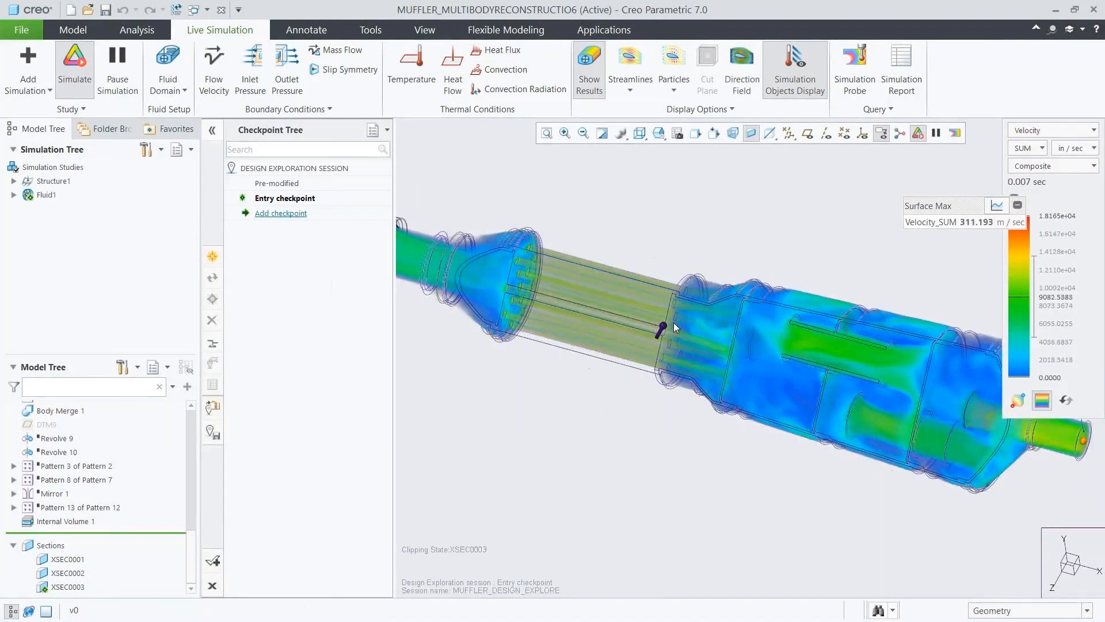
pyautogui.click(641, 137)
pyautogui.click(650, 167)
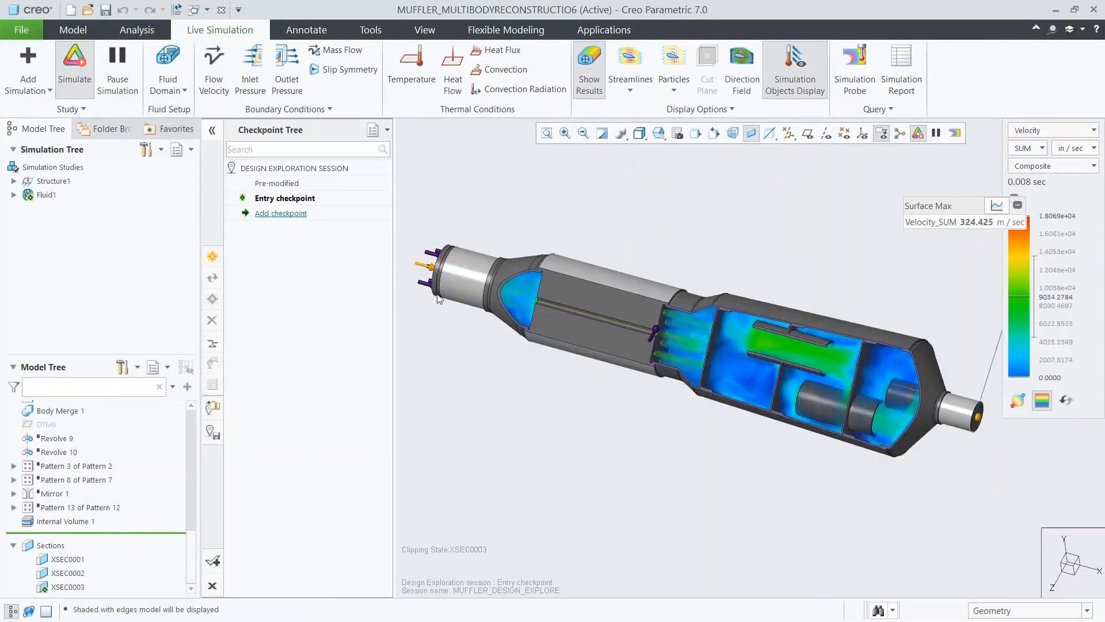
pyautogui.click(72, 523)
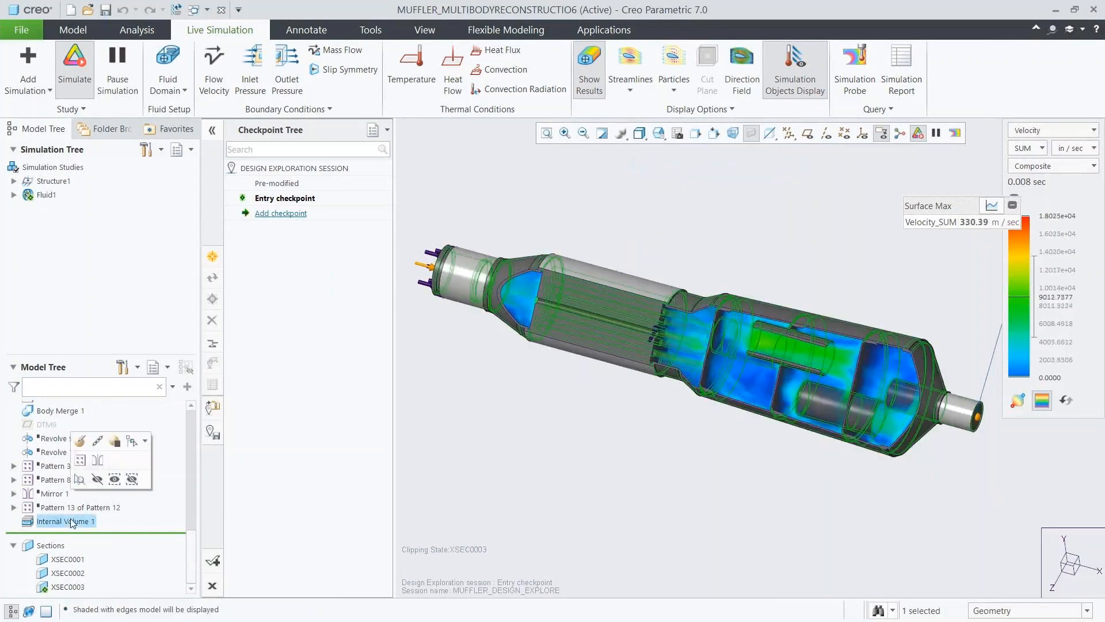
pyautogui.click(96, 485)
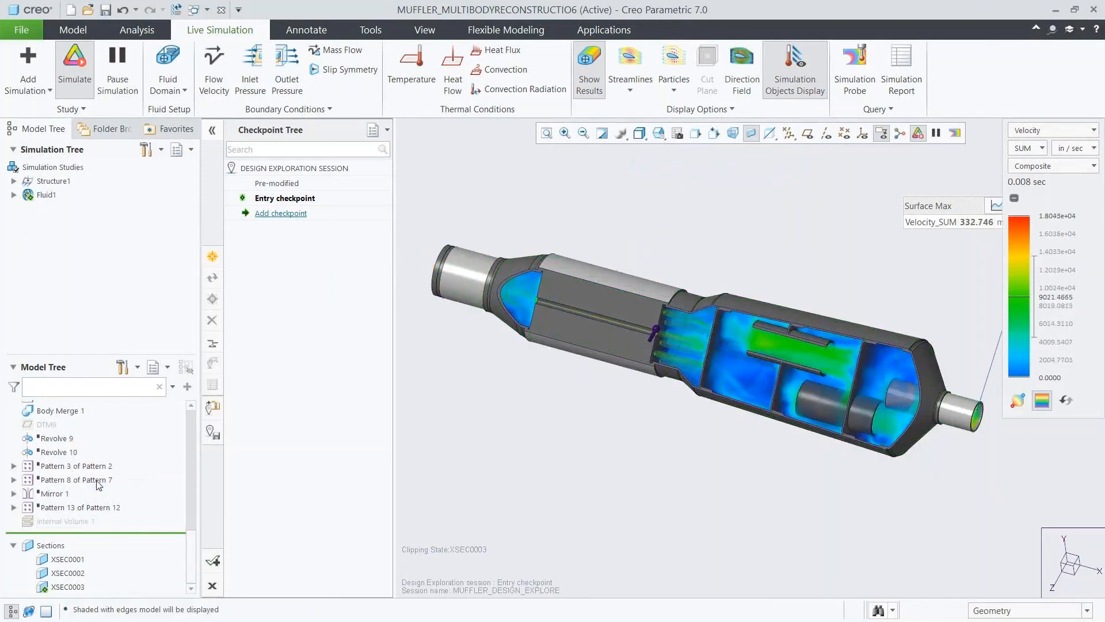
# Set the length of the lower inner tube (Extrude 9) in the muffler's chamber to 4.19 and regenerate the model
pyautogui.click(814, 402)
pyautogui.click(823, 305)
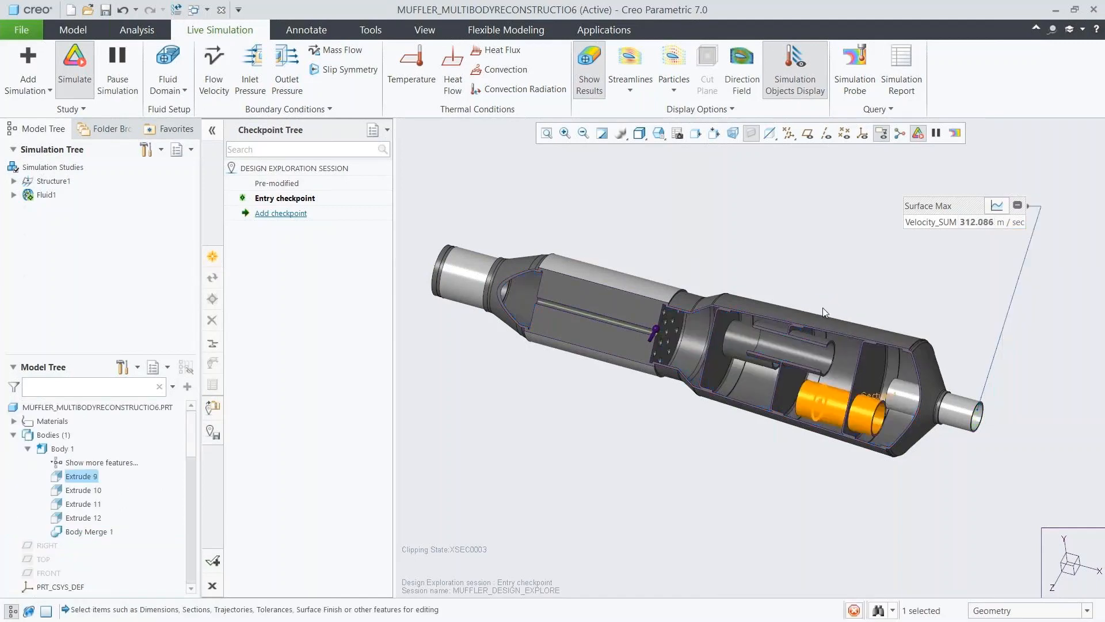
pyautogui.doubleClick(801, 451)
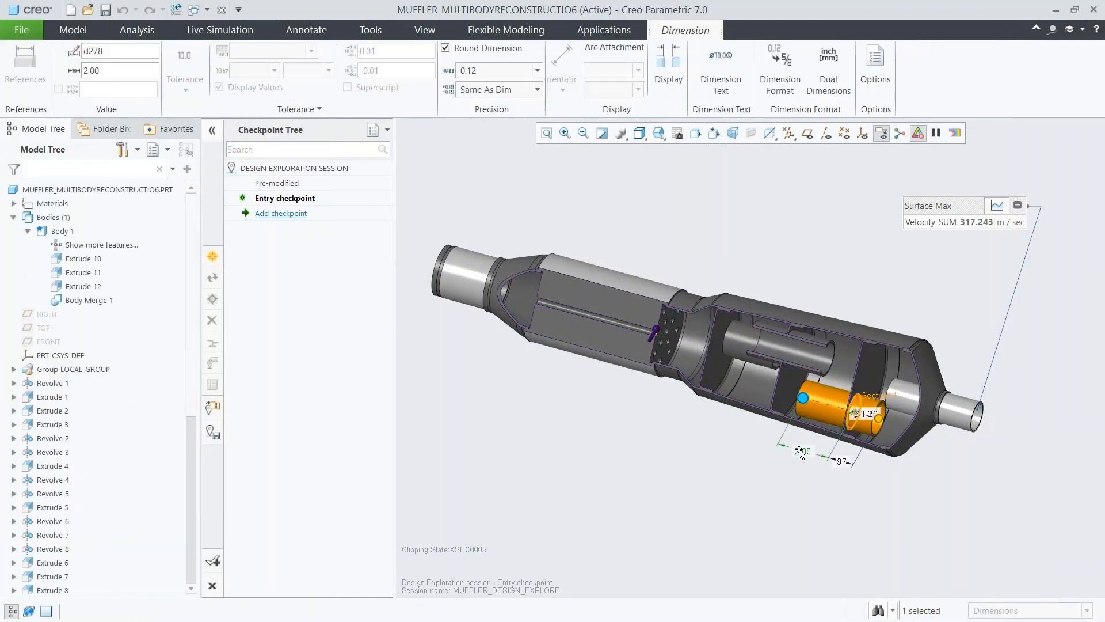
pyautogui.write('4.19')
pyautogui.press('Return')
pyautogui.click(773, 480)
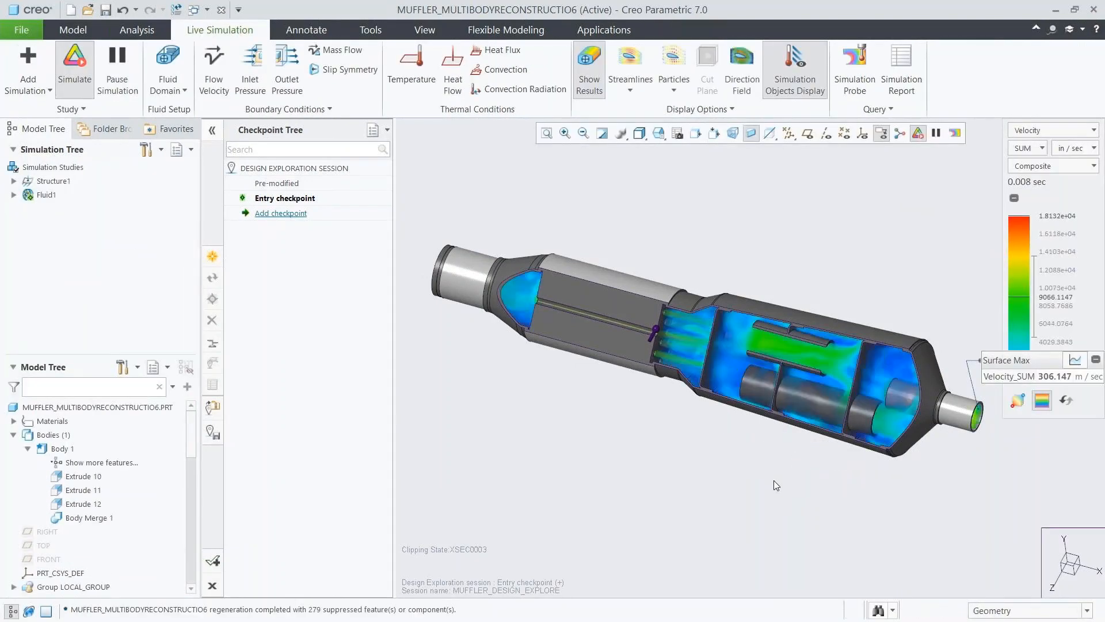
# Set the length of the upper inner tube next to the perforated plate to 4.39
pyautogui.click(732, 340)
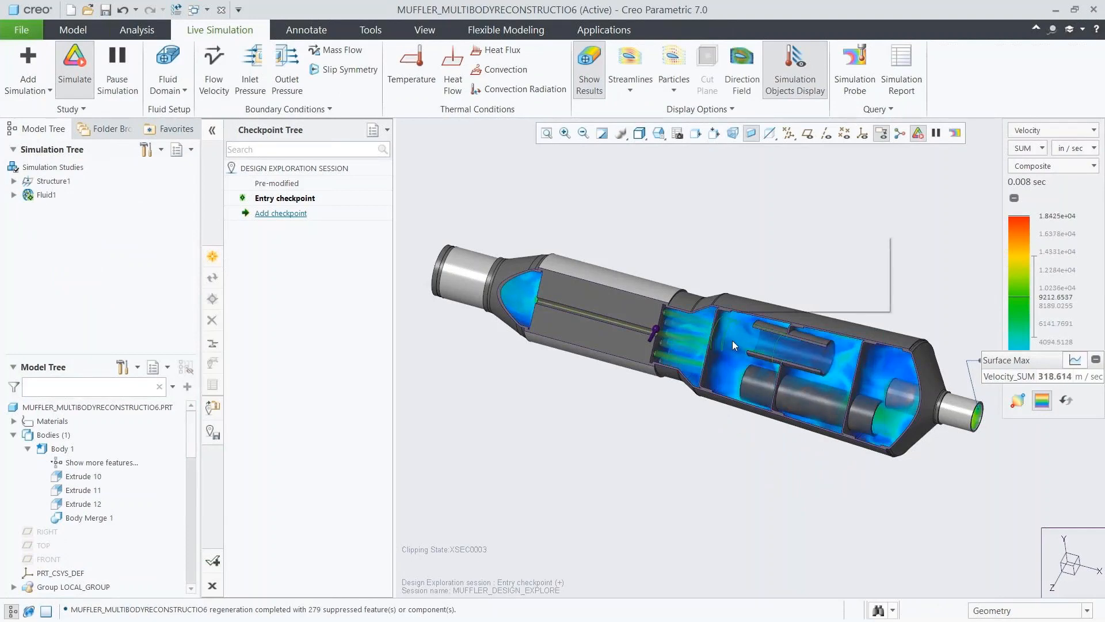
pyautogui.click(742, 244)
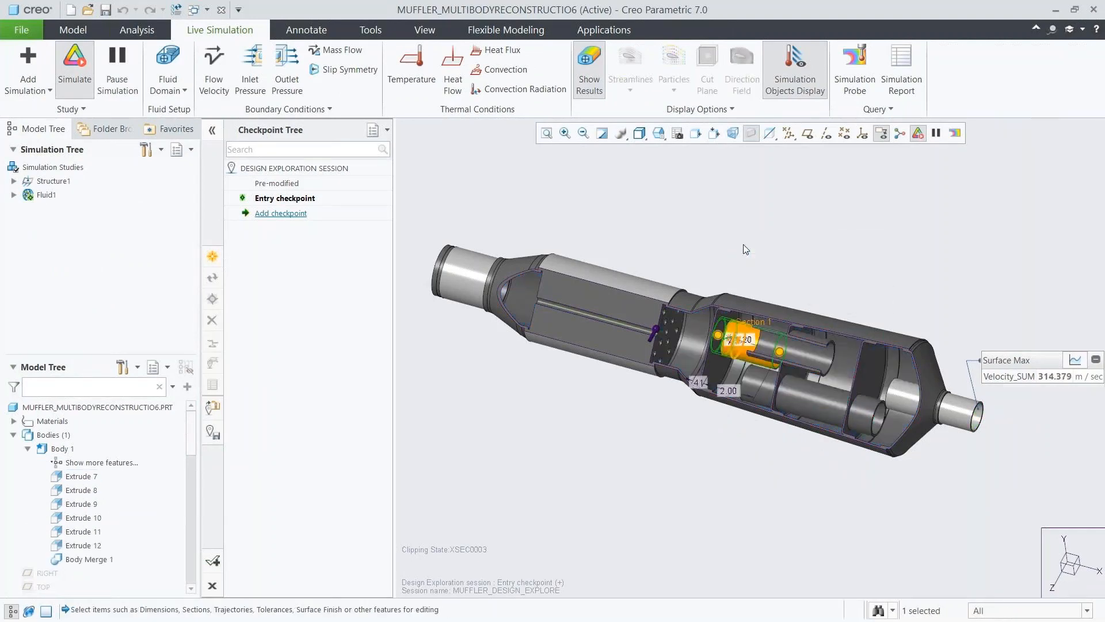
pyautogui.doubleClick(726, 389)
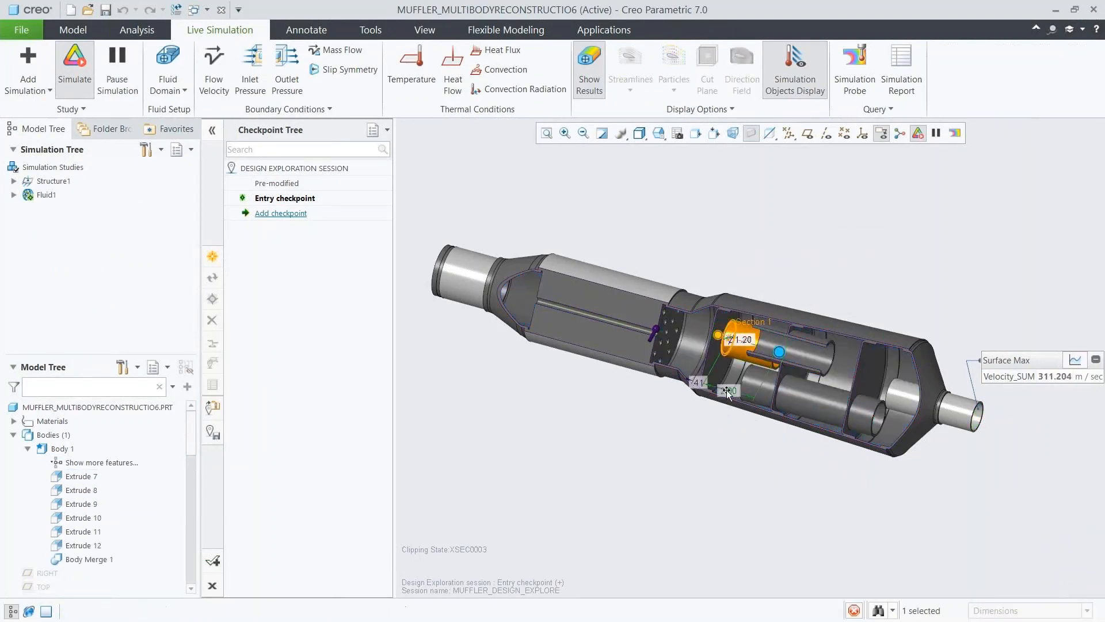
pyautogui.write('4.39')
pyautogui.press('Return')
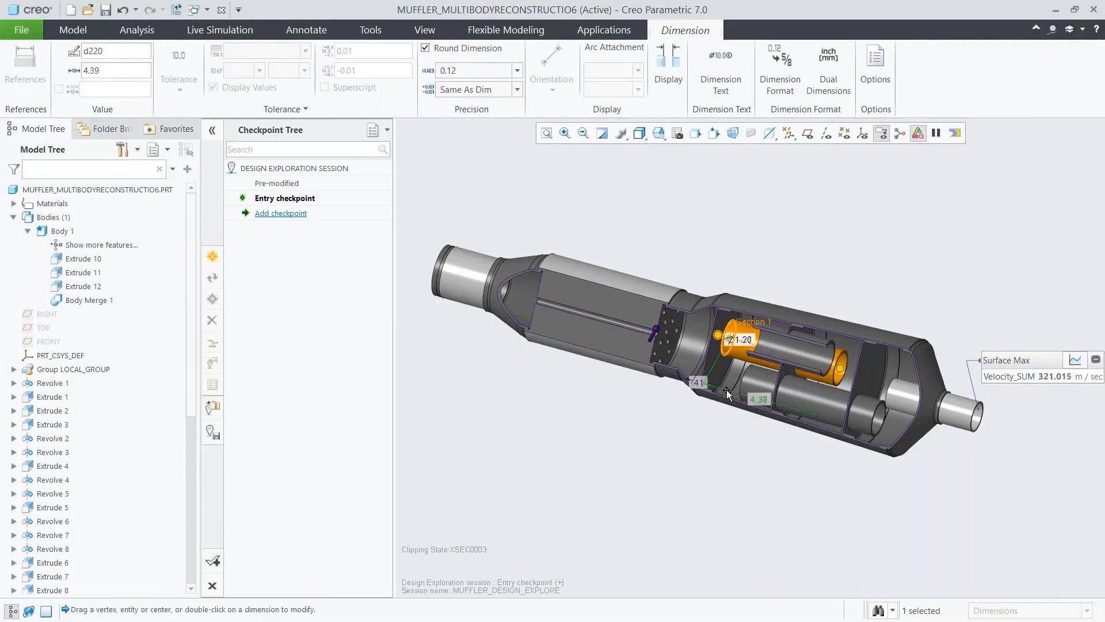
# Regenerate the muffler with the changed tube length, displaying it in wireframe and previewing the flow as particles
pyautogui.click(706, 452)
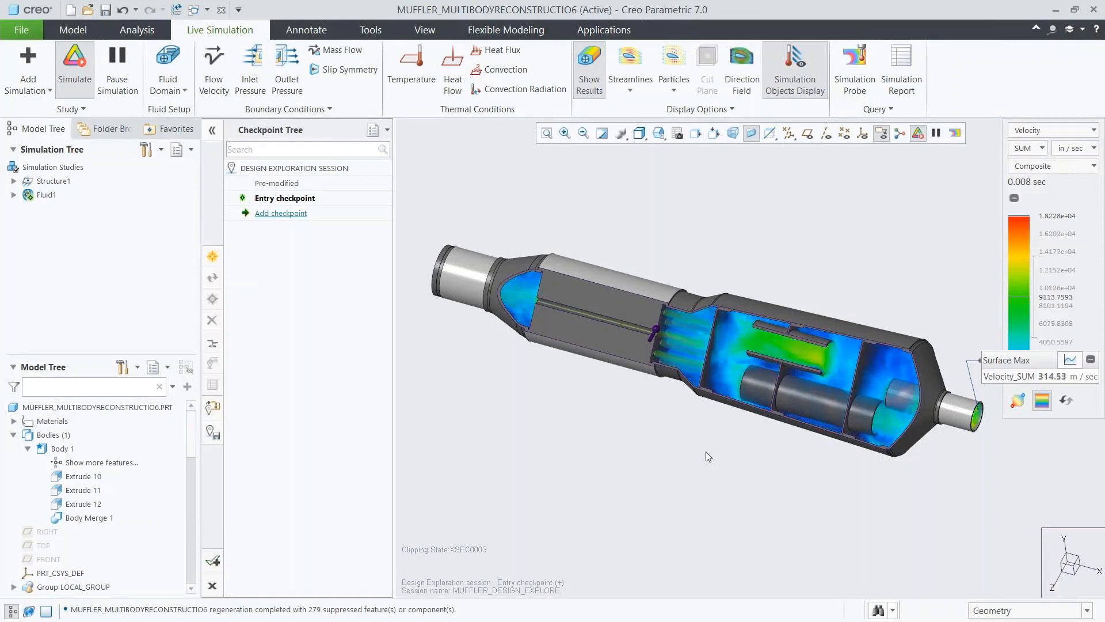
pyautogui.click(639, 133)
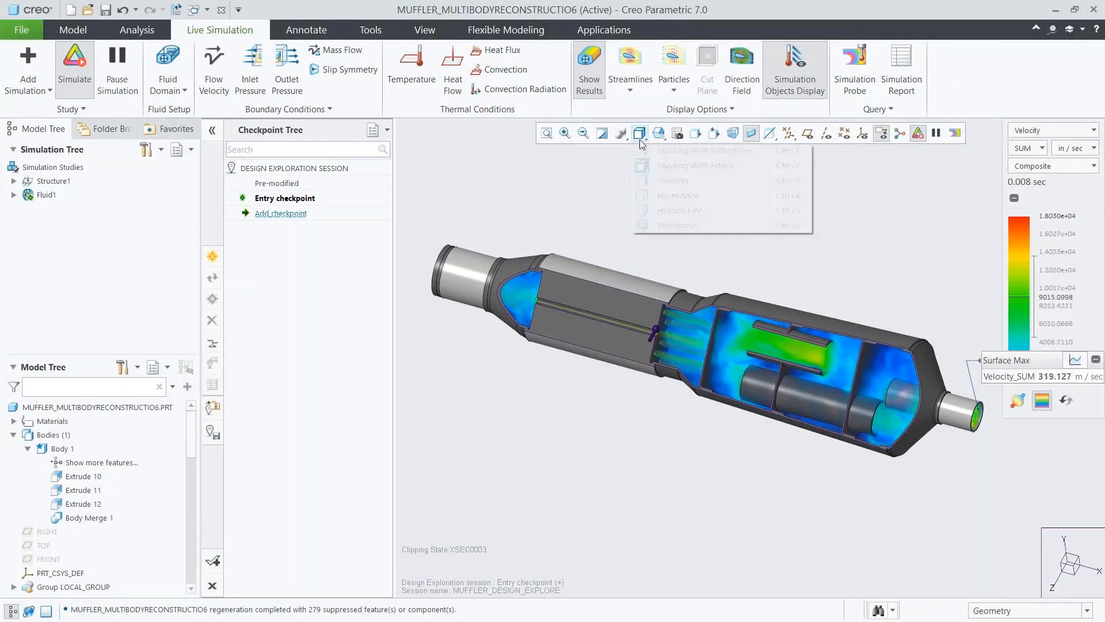
pyautogui.click(667, 225)
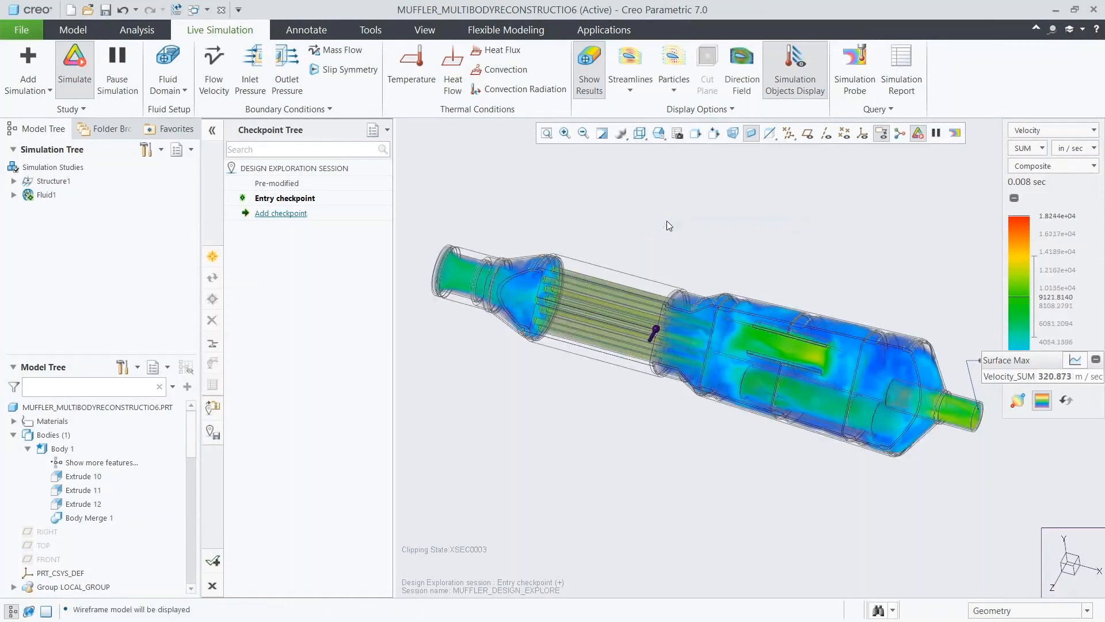
pyautogui.click(677, 66)
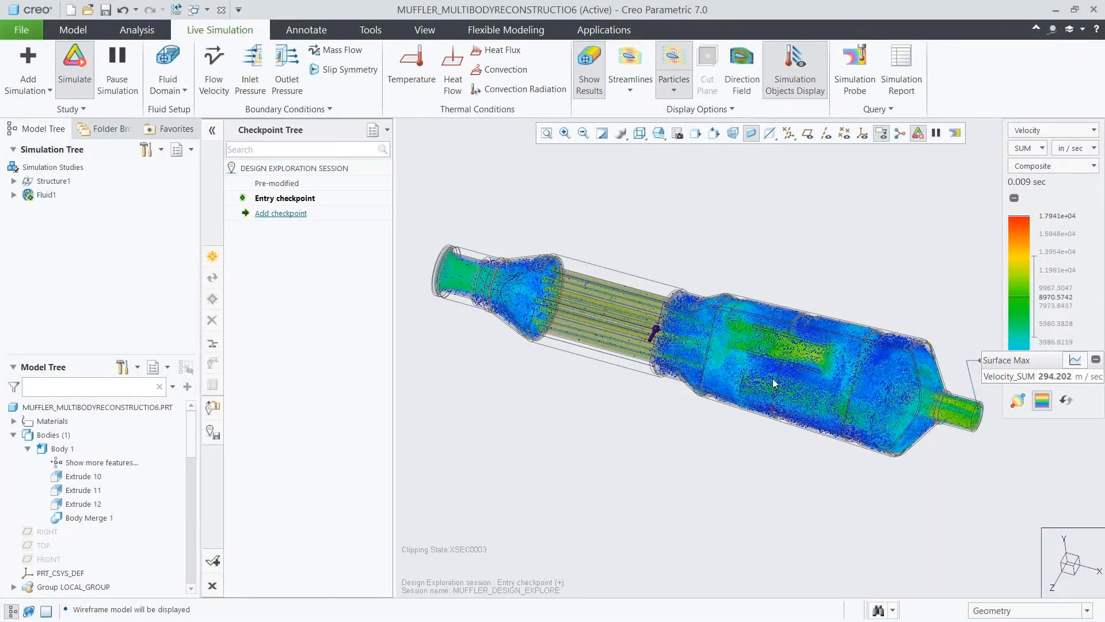
pyautogui.click(667, 60)
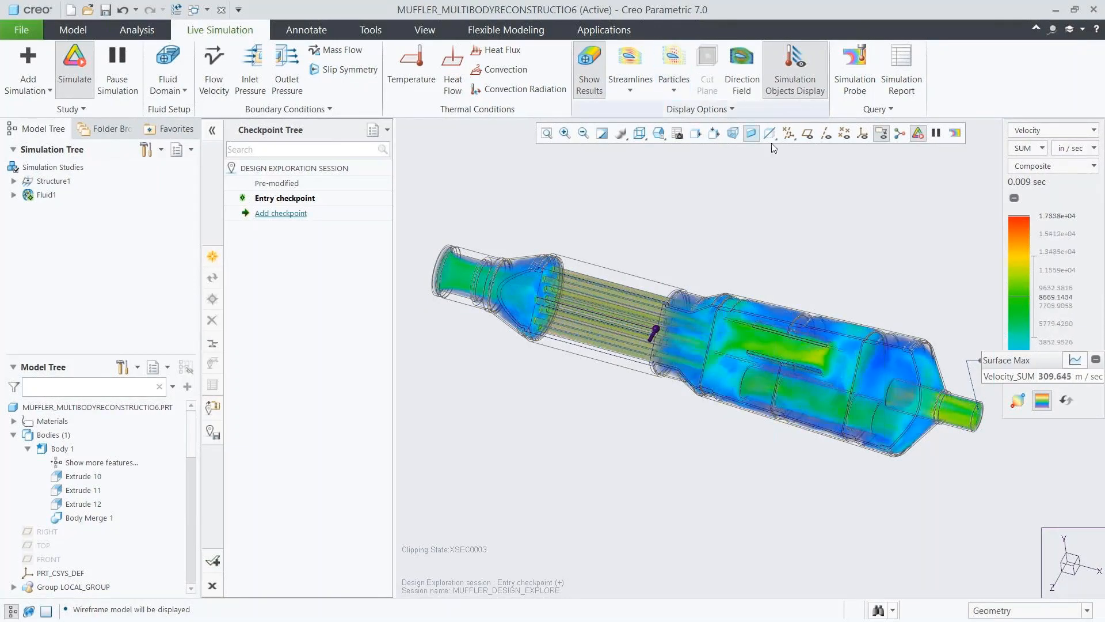
# Move the Surface Max probe label above the muffler's chamber and check its Velocity_SUM graph before returning to the numeric value
pyautogui.moveTo(996, 361); pyautogui.dragTo(737, 180)
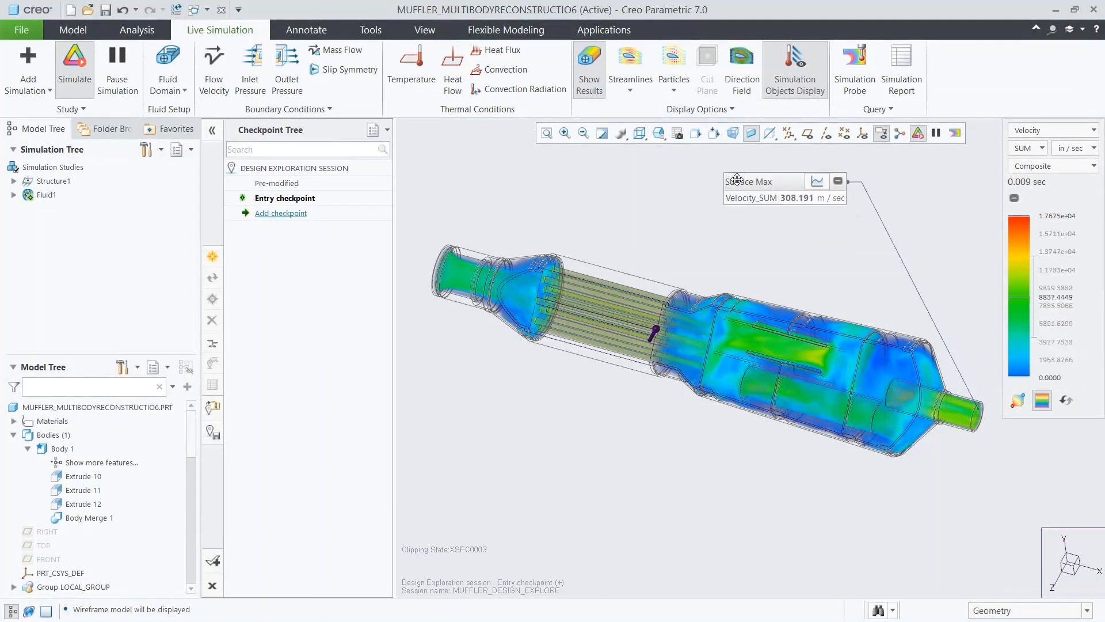
pyautogui.click(814, 182)
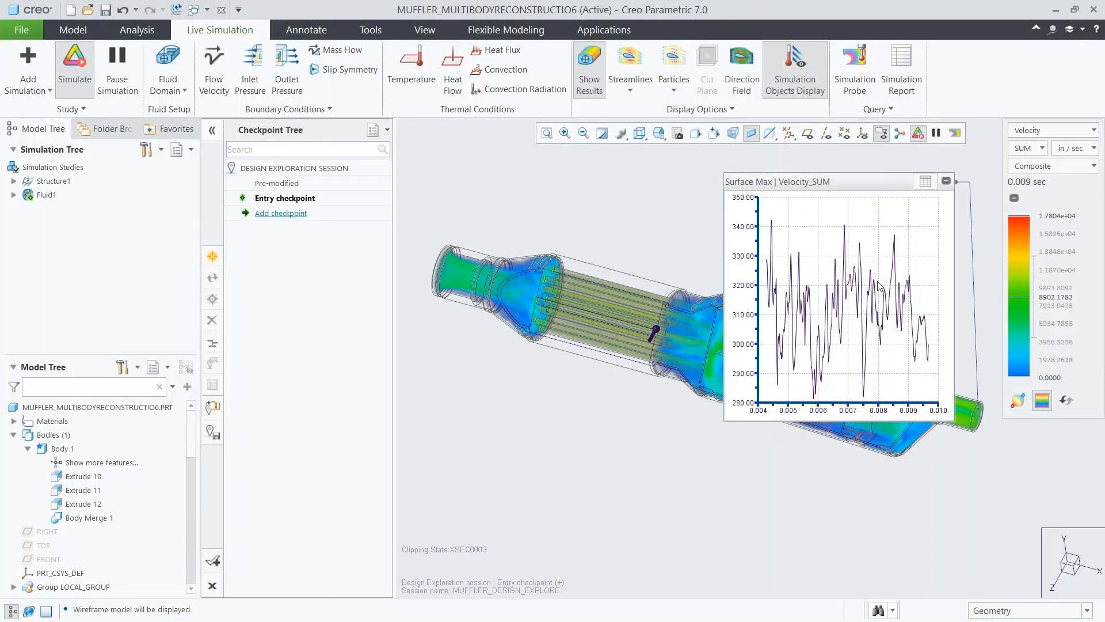
pyautogui.click(924, 182)
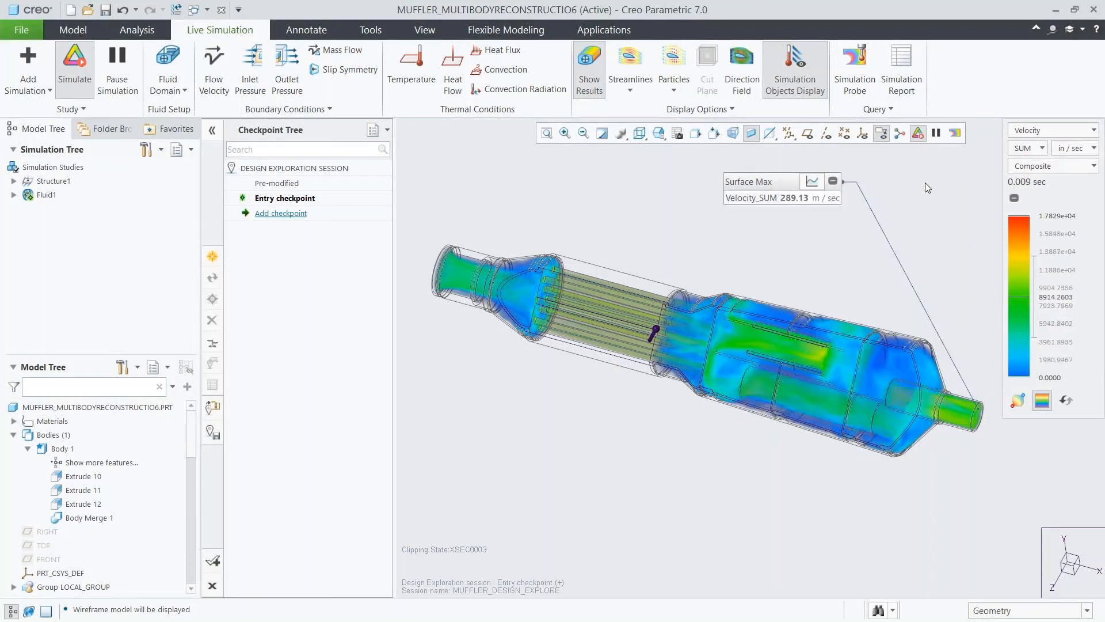
# Examine the pressure distribution in the muffler and return the results display to velocity
pyautogui.click(1023, 131)
pyautogui.click(1027, 158)
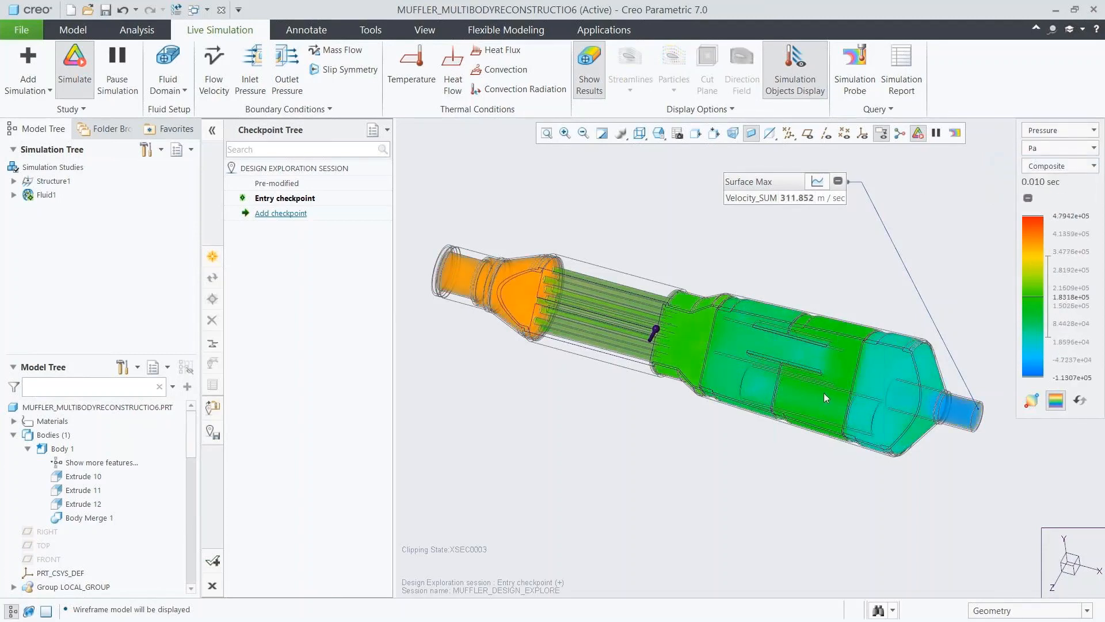
pyautogui.click(1028, 132)
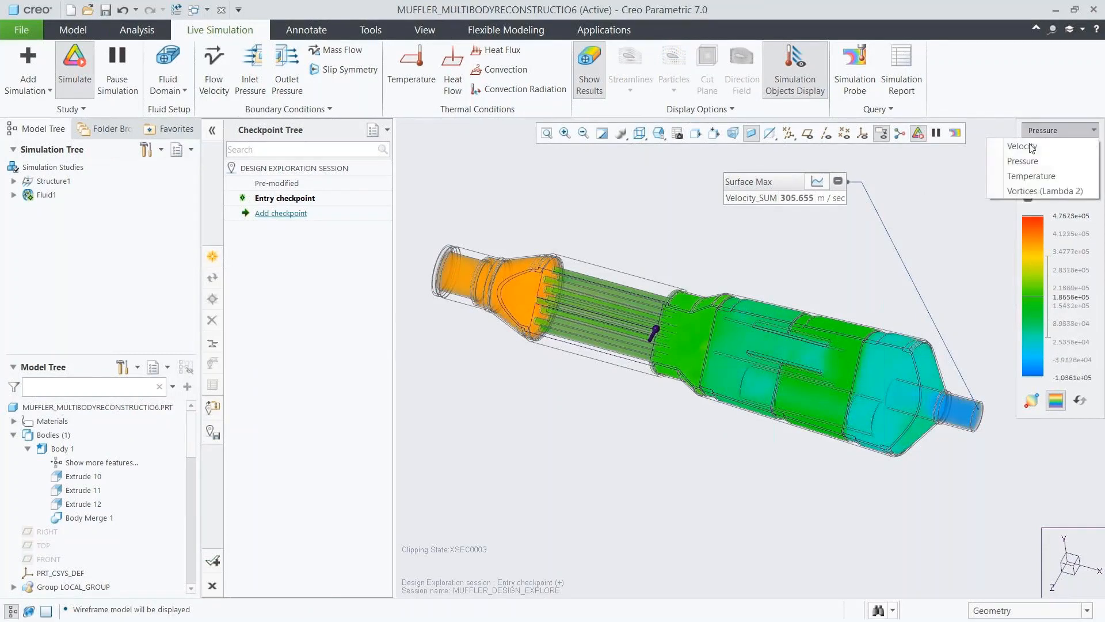
pyautogui.click(1032, 148)
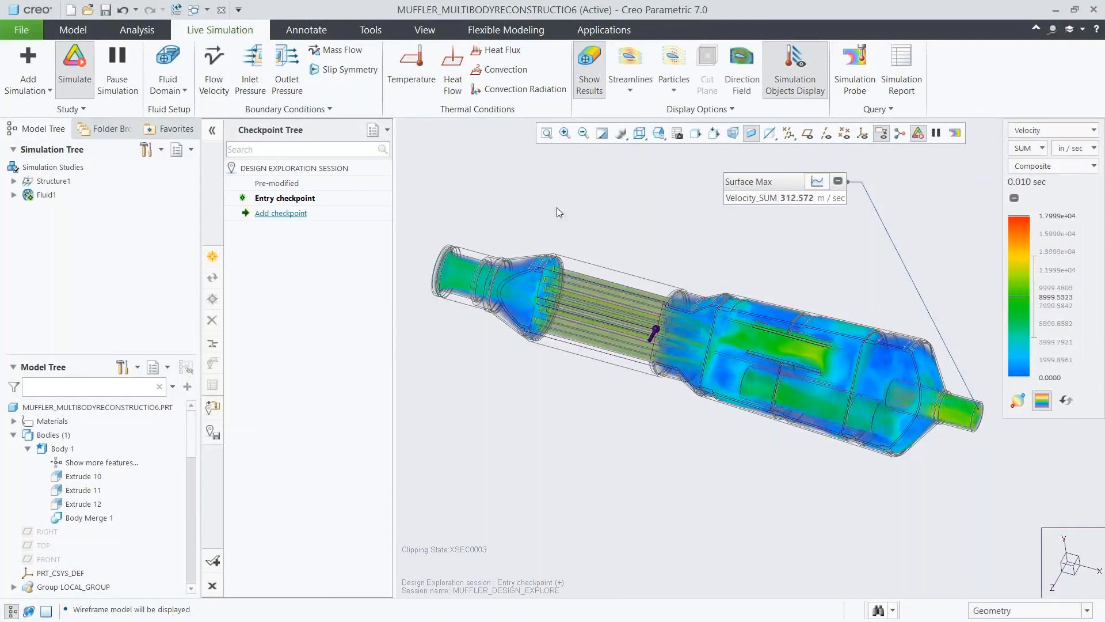
# Add a checkpoint named Long_Pipe to the design exploration session
pyautogui.click(297, 217)
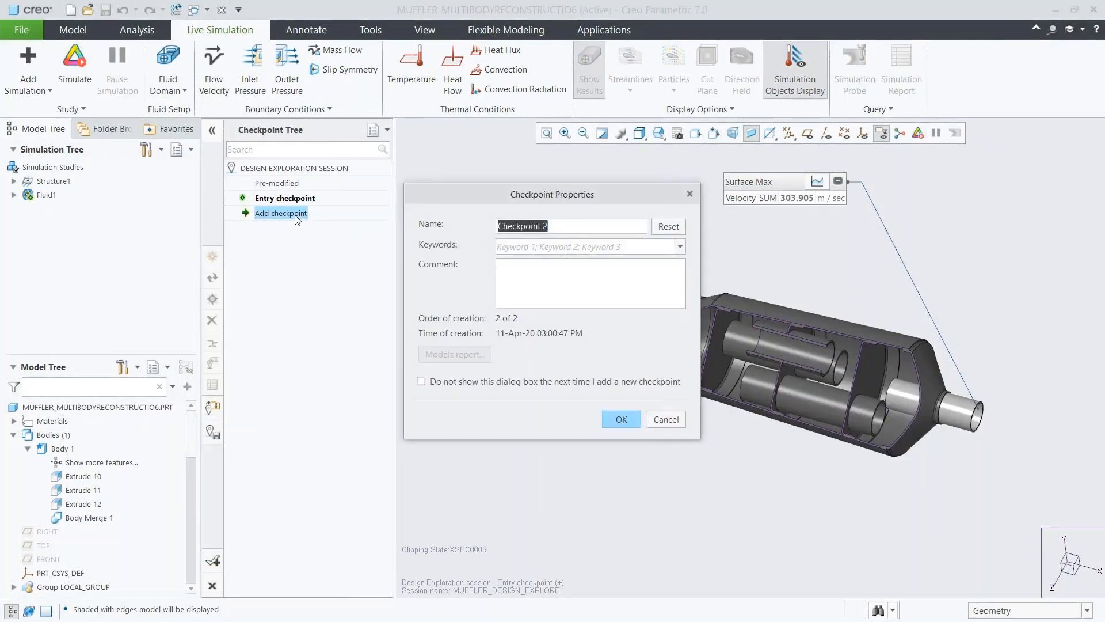
pyautogui.write('Long_Pipe')
pyautogui.click(610, 417)
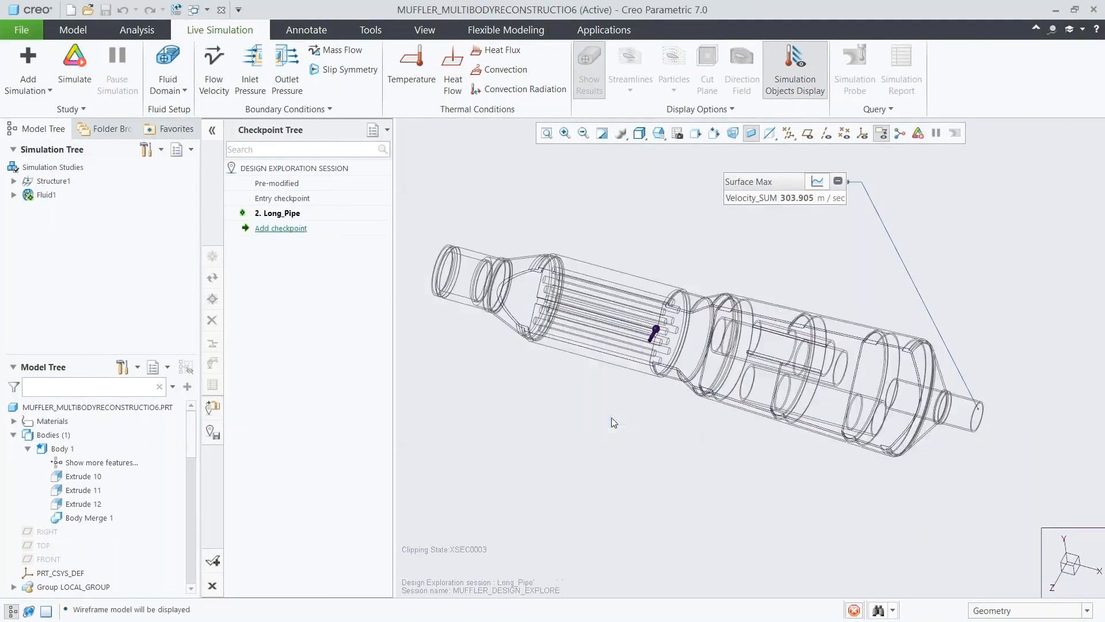